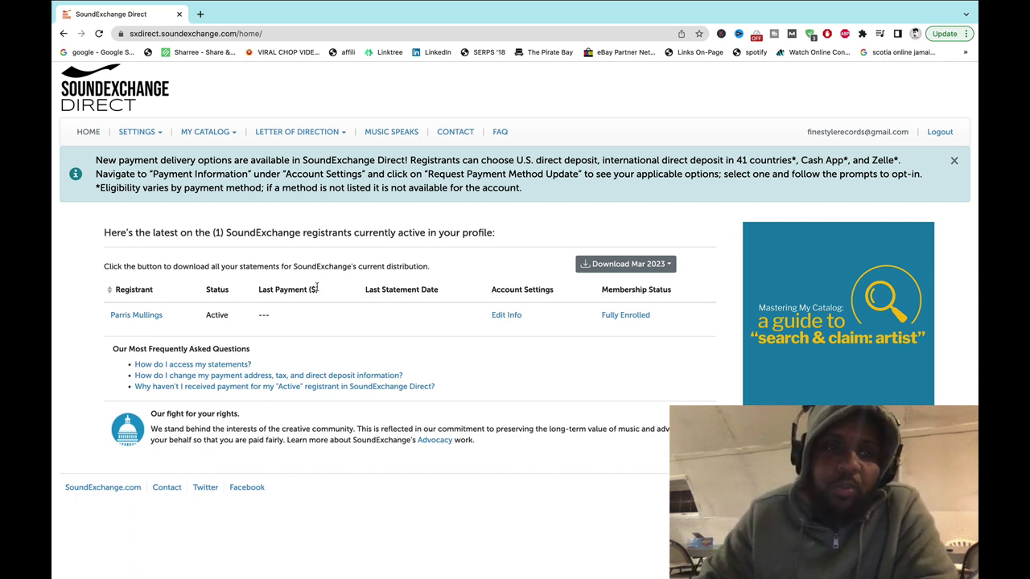
Open the Submit Recordings page of the catalog and add a new recording entry.
left_click(217, 133)
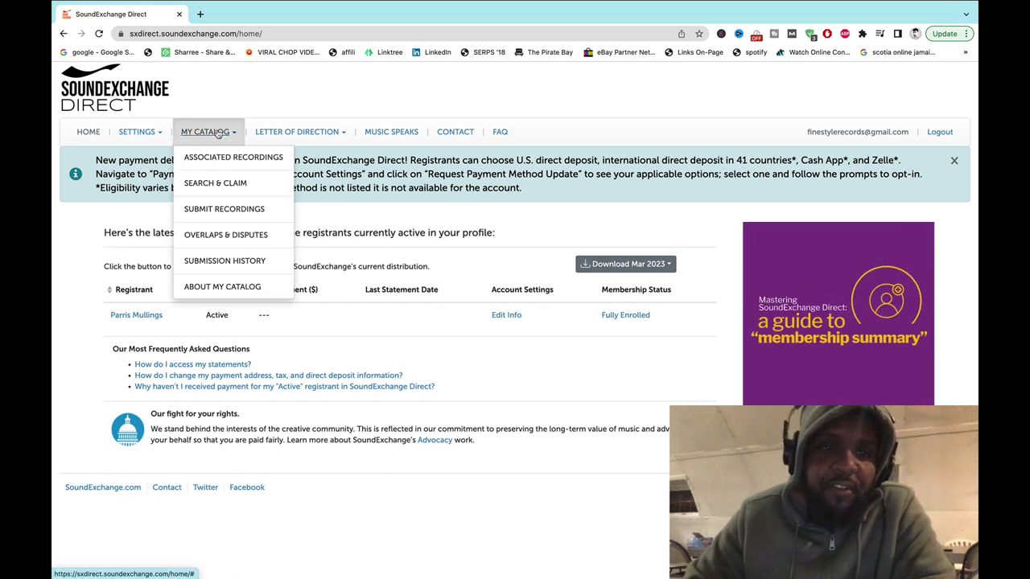
left_click(238, 212)
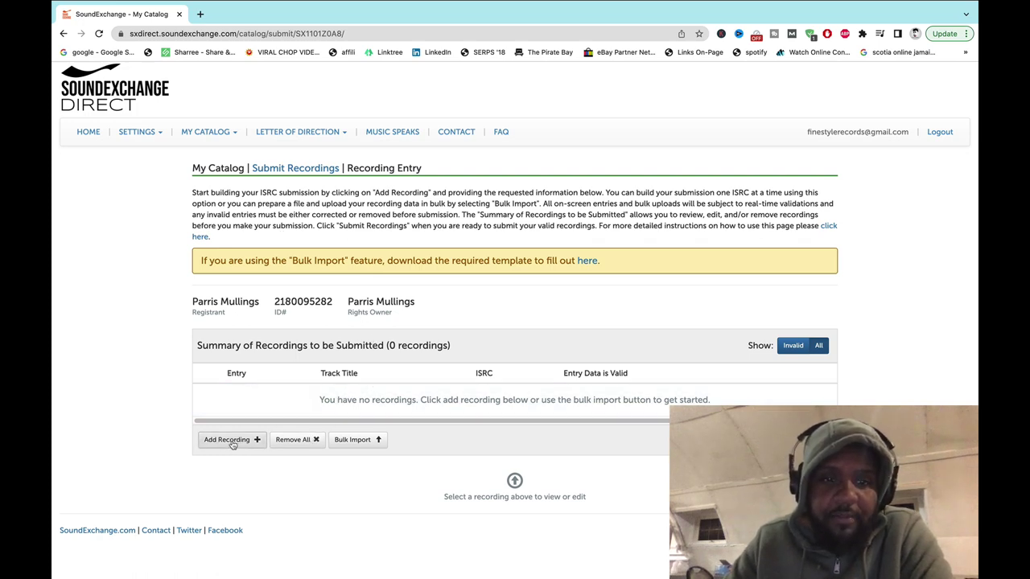
left_click(229, 440)
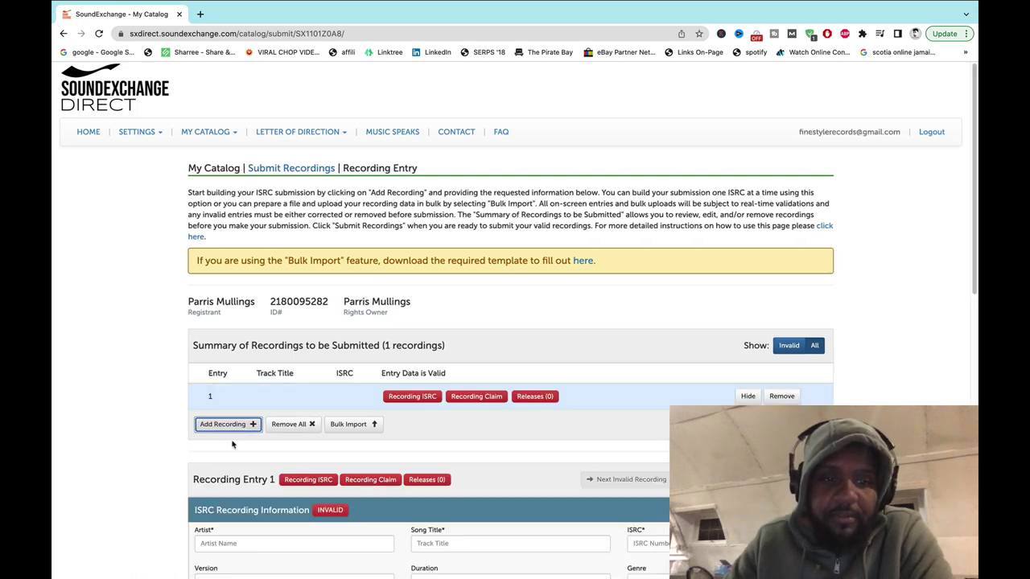
Open DistroKid in a new tab and bring up the release details of the single "Dancehall Riddim".
left_click(200, 14)
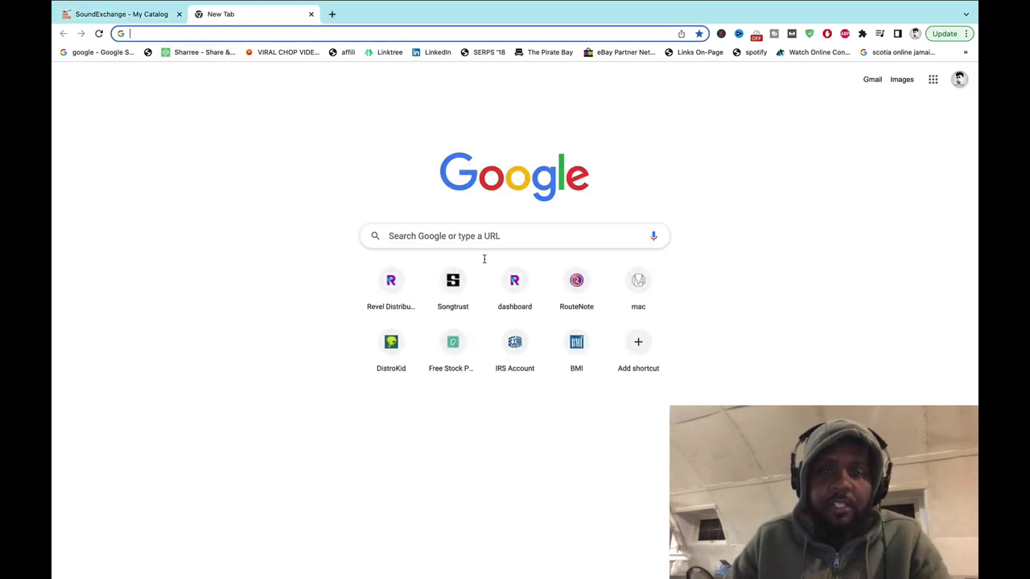
left_click(387, 354)
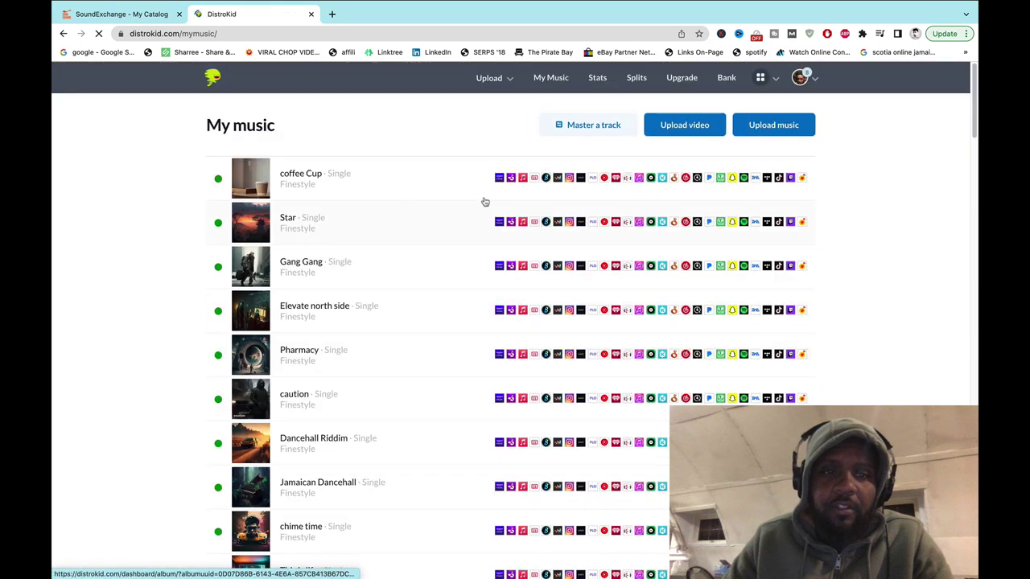
scroll(488, 237, "down", 2)
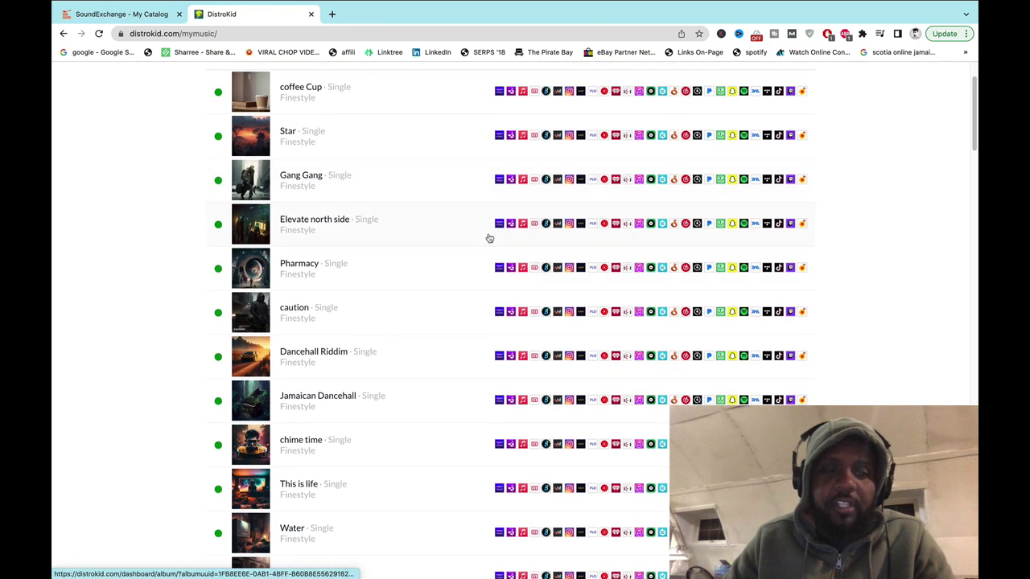
scroll(319, 342, "down", 2)
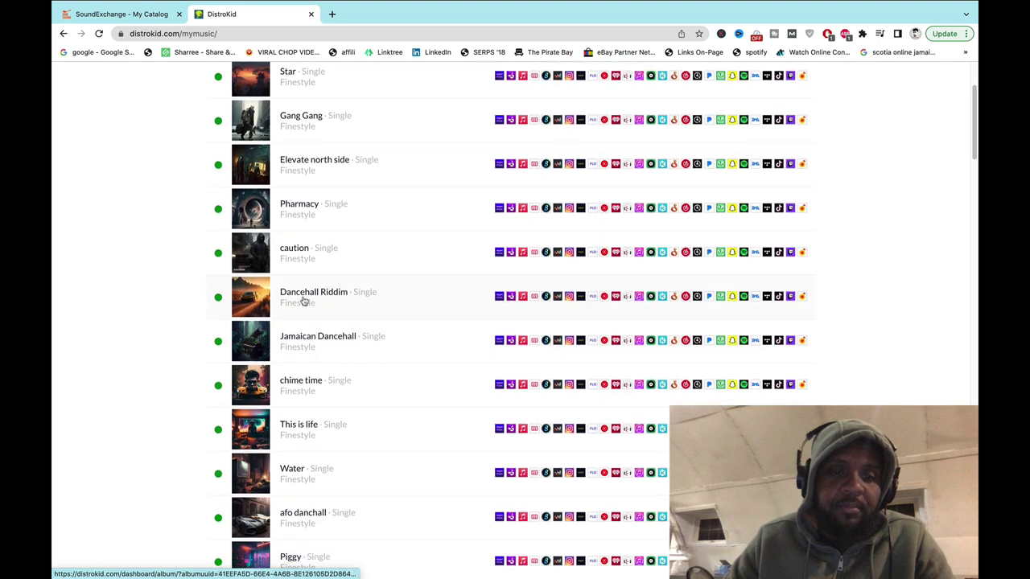
left_click(303, 300)
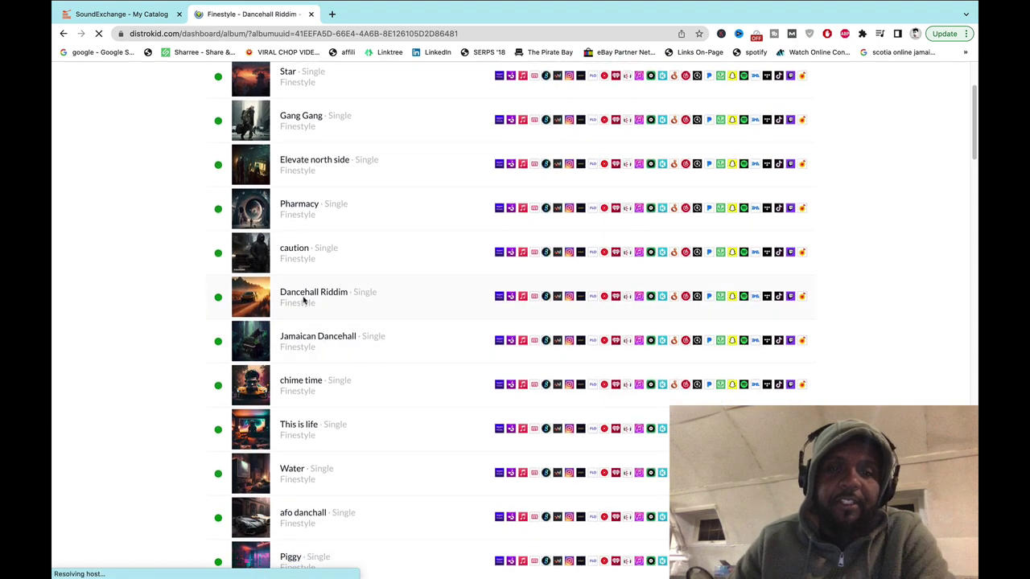
scroll(703, 361, "down", 2)
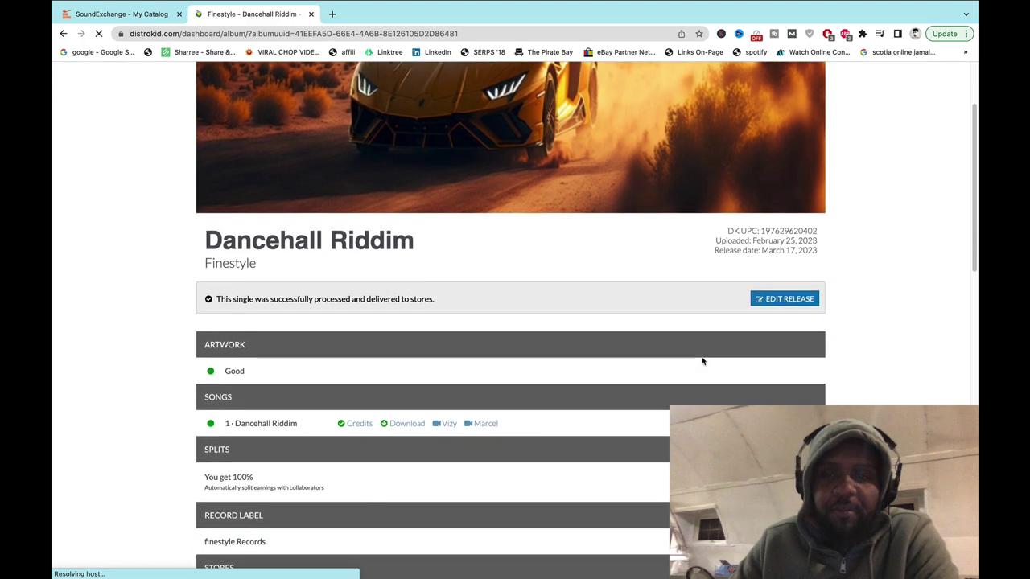
scroll(702, 361, "down", 3)
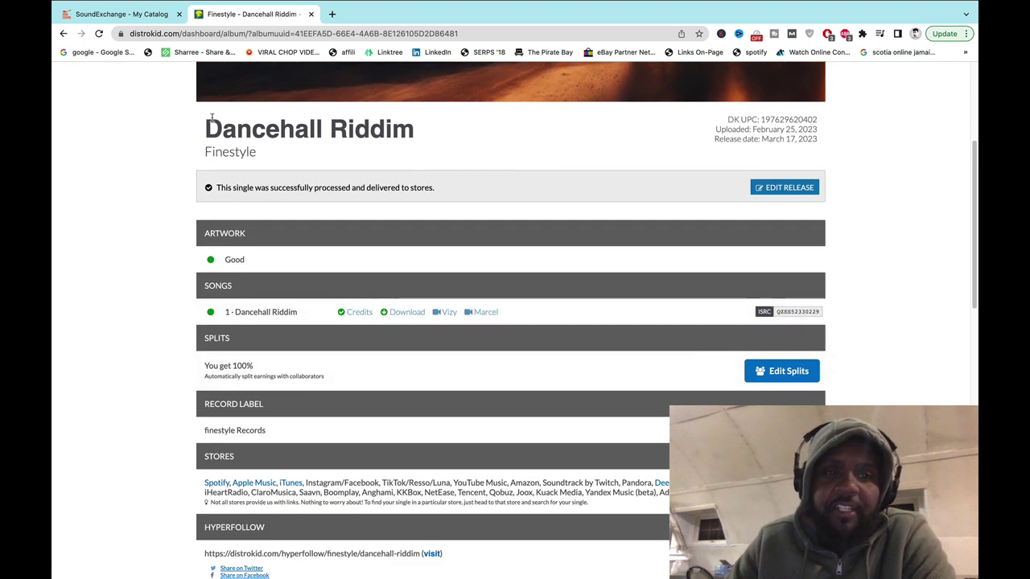
Copy the title "Dancehall Riddim" from the DistroKid release page.
left_click_drag(207, 127, 417, 130)
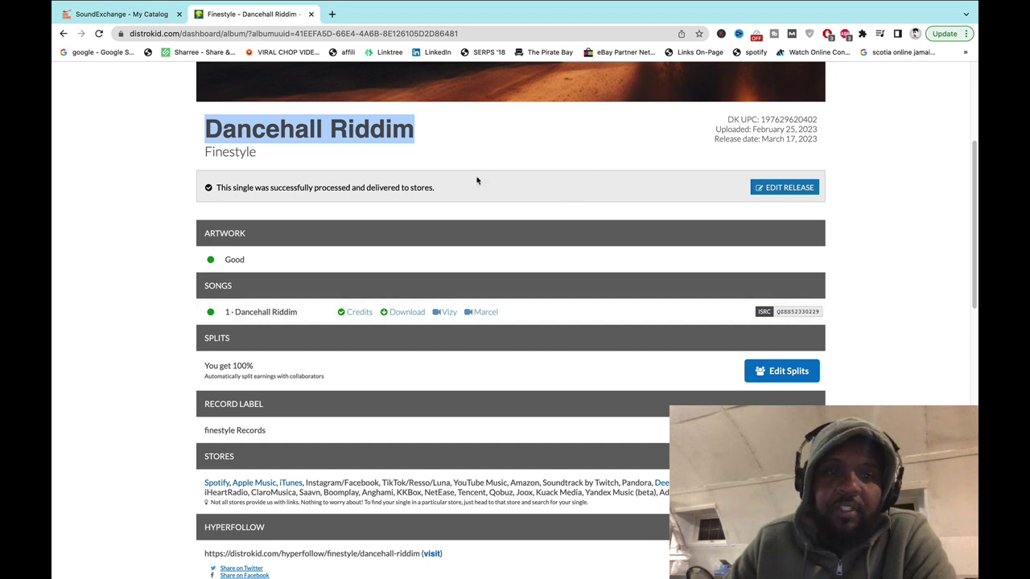
right_click(393, 134)
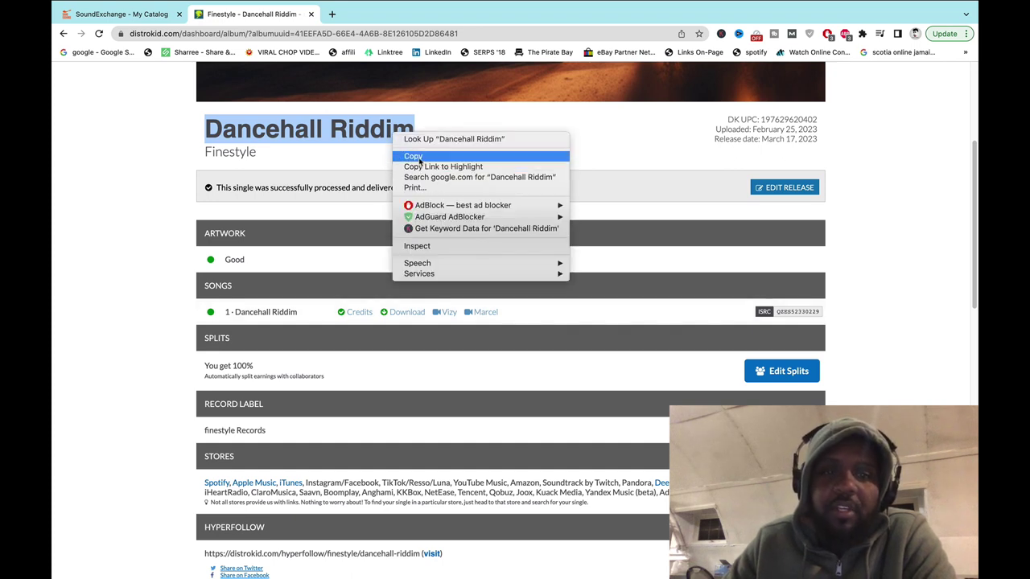
left_click(417, 157)
Switch back to SoundExchange and enter "finestyle" as the artist in Recording Entry 1.
left_click(118, 14)
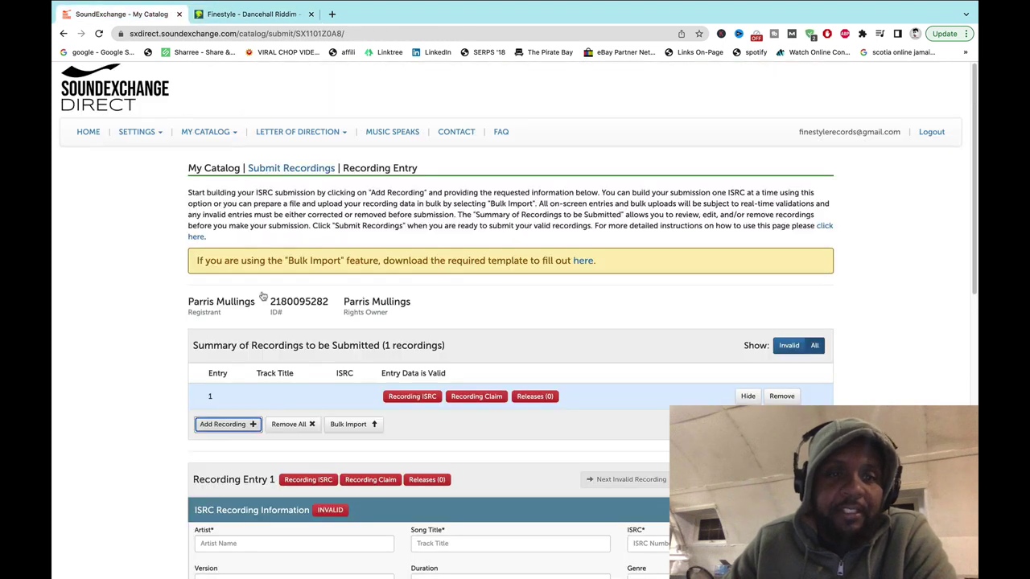
scroll(257, 298, "down", 6)
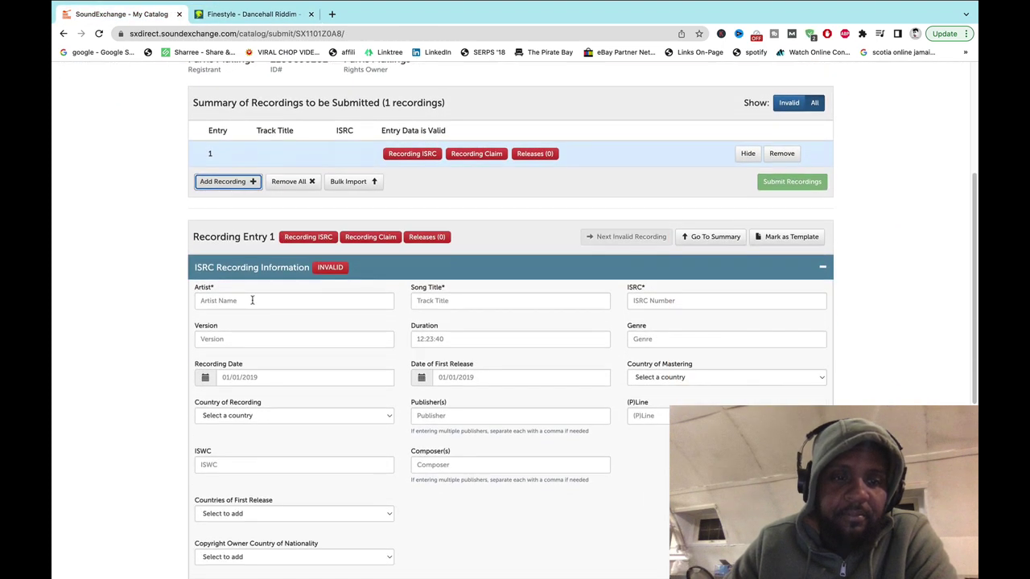
left_click(252, 300)
type("fi")
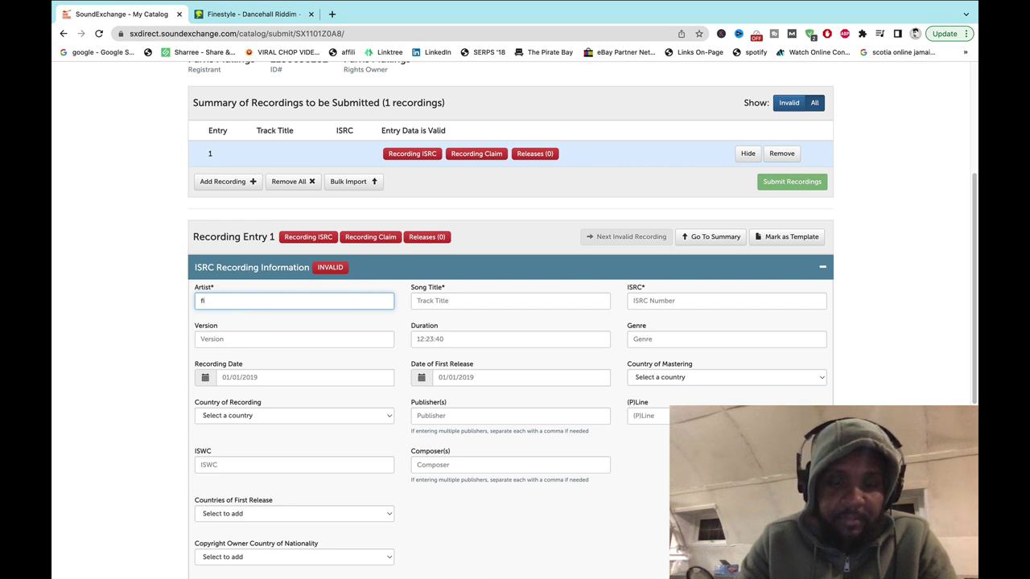
type("nesty")
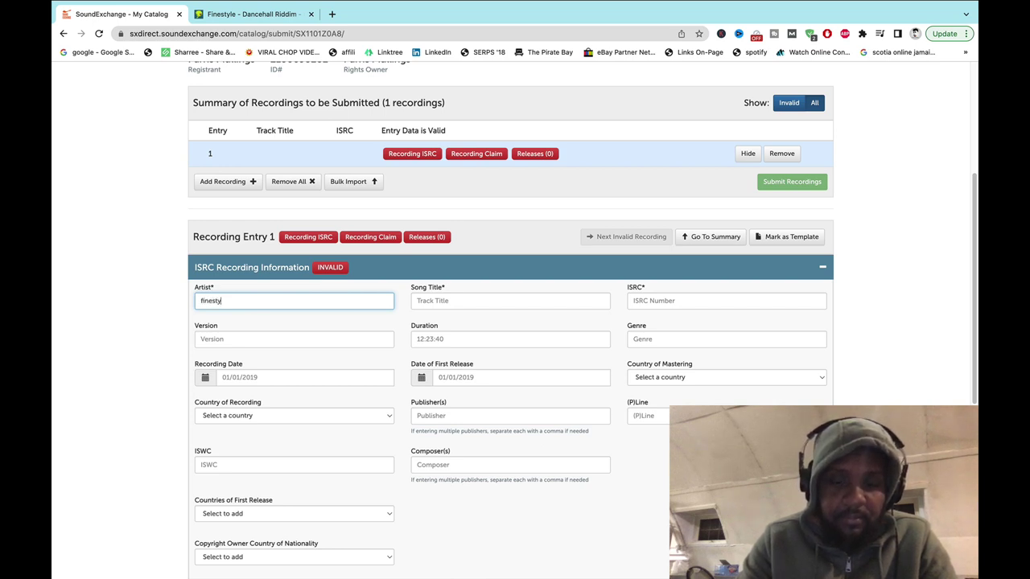
type("l")
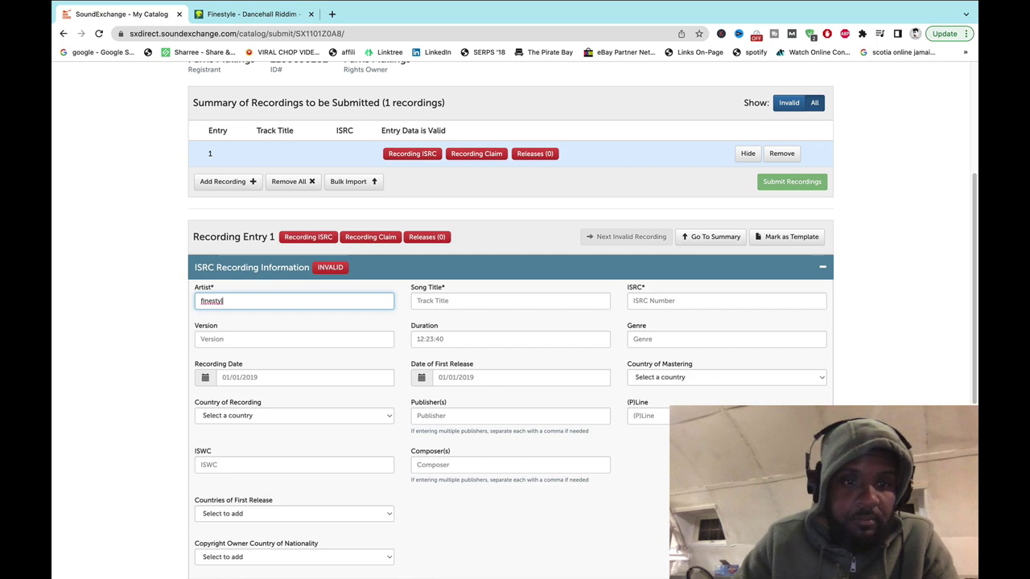
type("e")
Paste "Dancehall Riddim" as the song title of the recording entry.
left_click(460, 300)
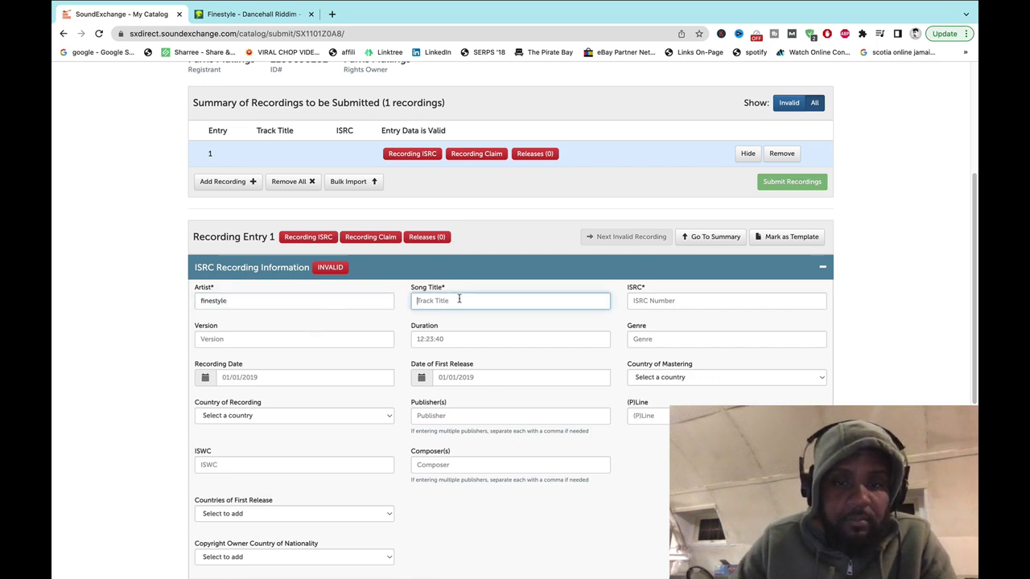
right_click(459, 302)
left_click(482, 369)
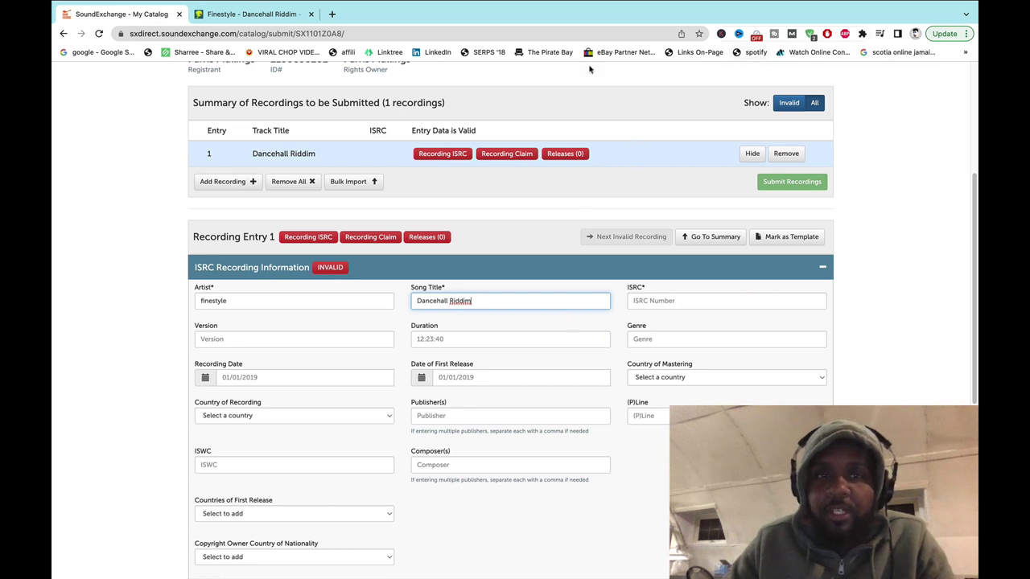
Copy the track's ISRC QZES52330229 from the DistroKid release page into the ISRC field of the SoundExchange recording entry.
left_click(233, 12)
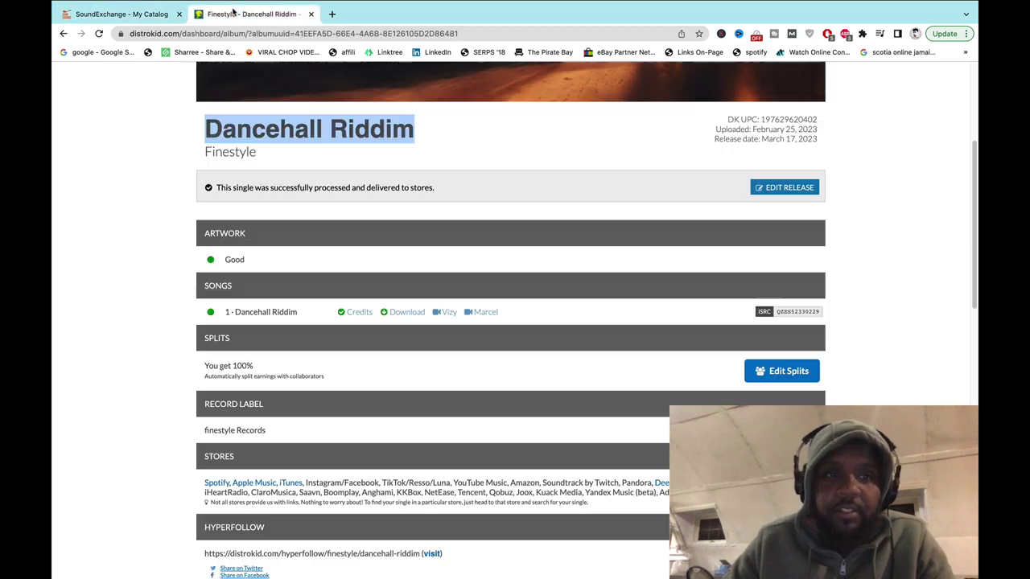
double_click(793, 311)
right_click(793, 311)
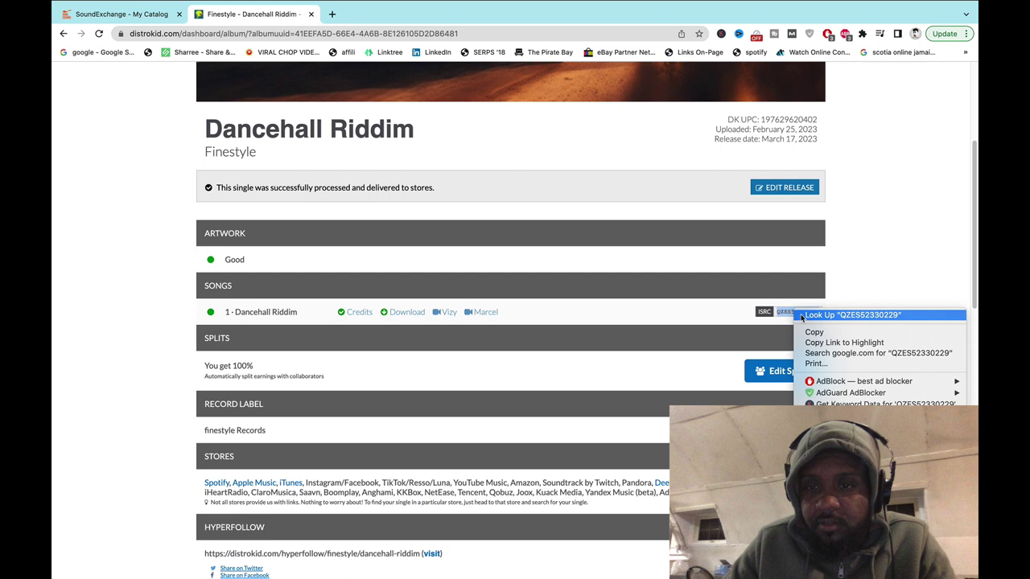
left_click(814, 332)
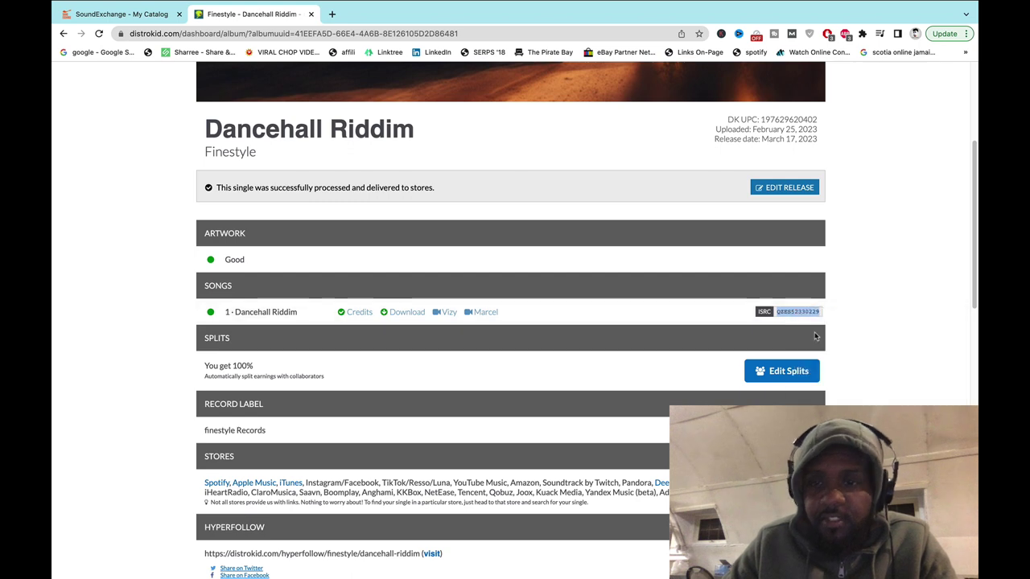
left_click(147, 12)
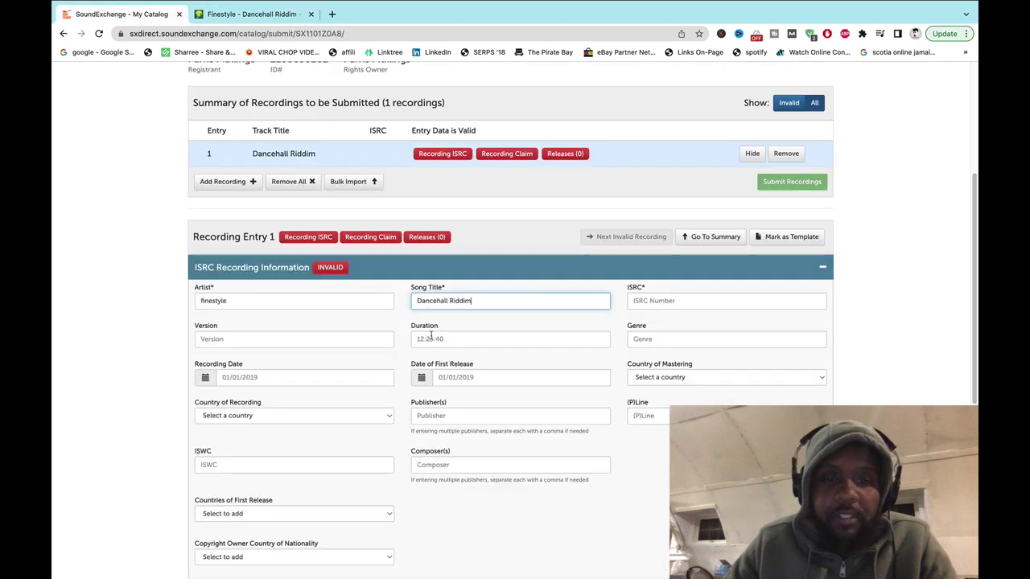
left_click(661, 304)
right_click(661, 303)
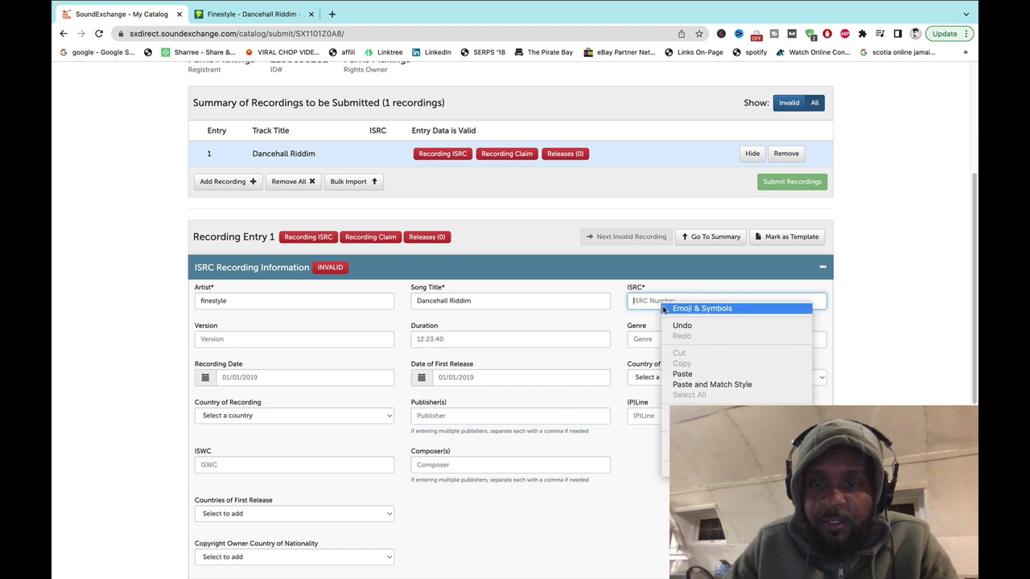
left_click(684, 373)
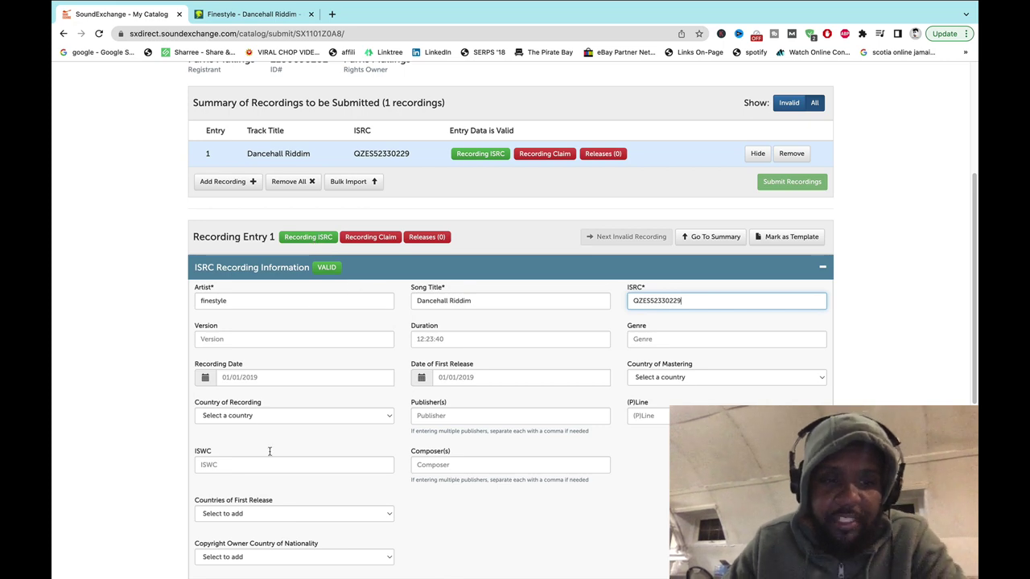
Set the basis of claim to Copyright Owner in the Recording Claim Information.
scroll(319, 370, "down", 2)
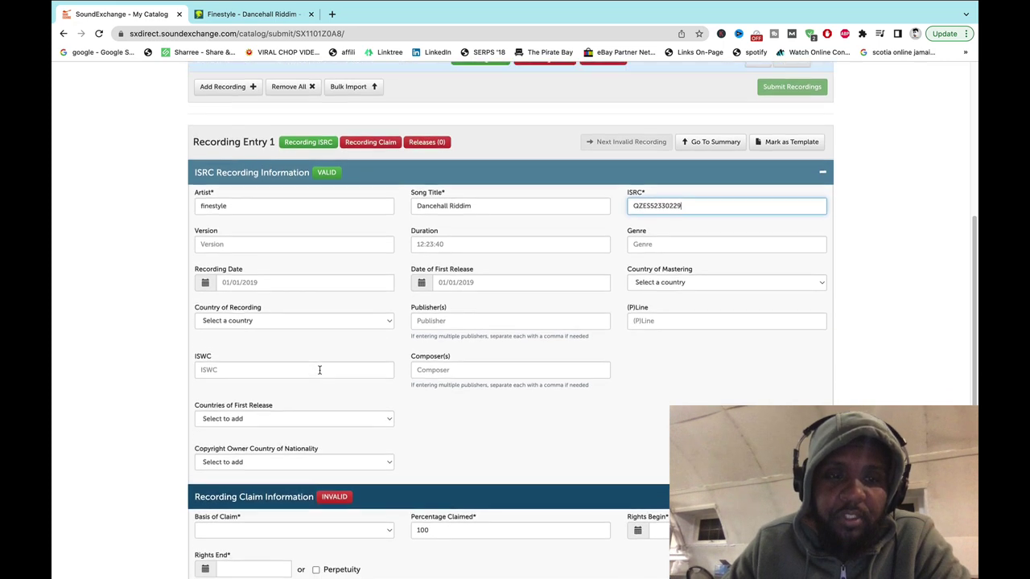
scroll(316, 338, "up", 3)
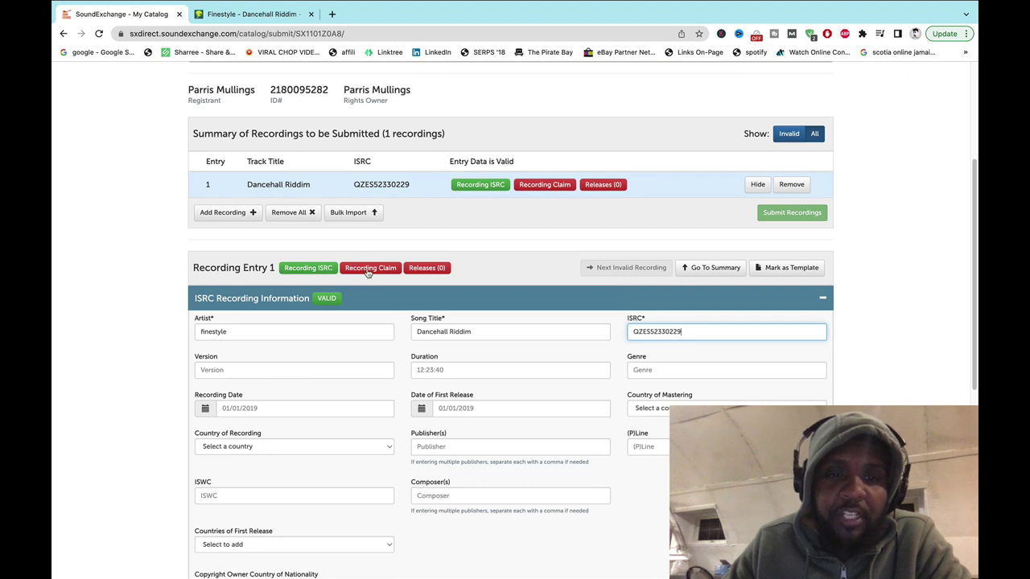
scroll(372, 283, "down", 10)
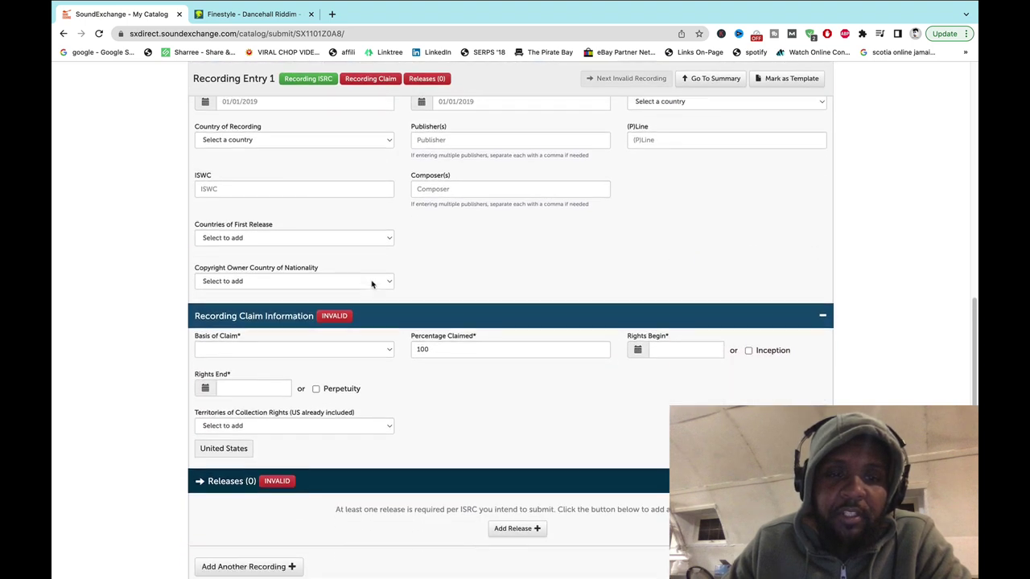
left_click(314, 266)
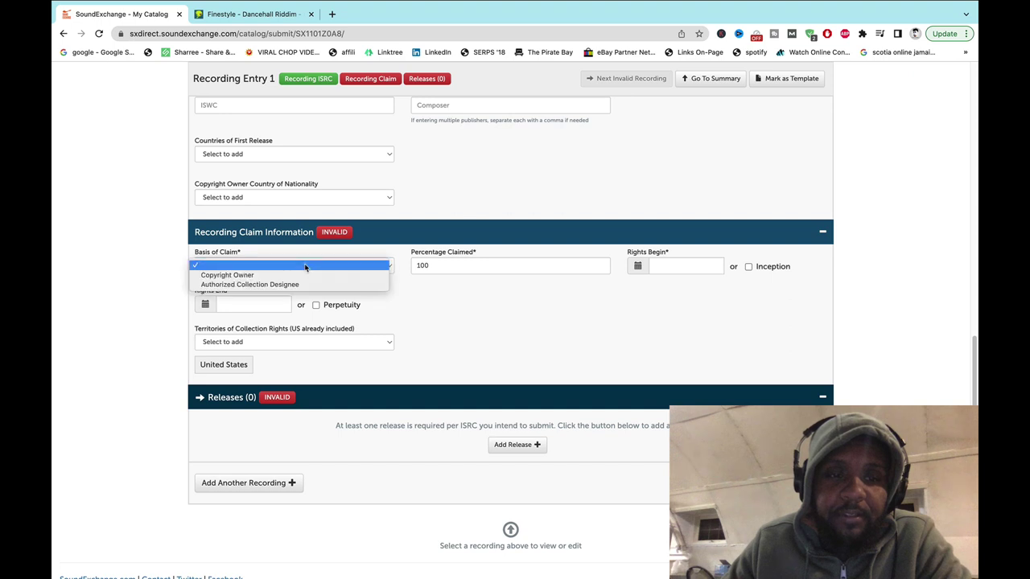
left_click(250, 276)
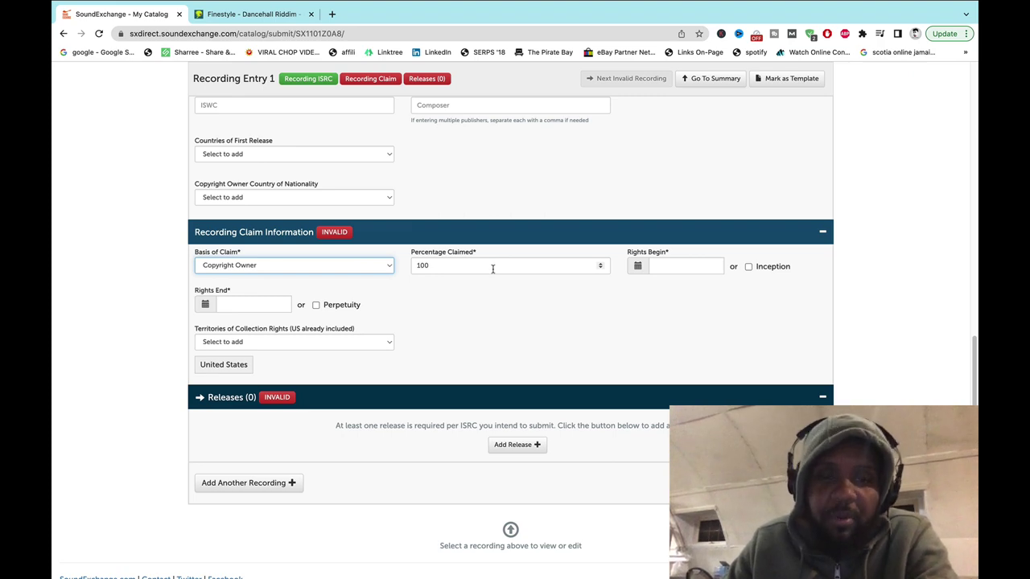
left_click(493, 269)
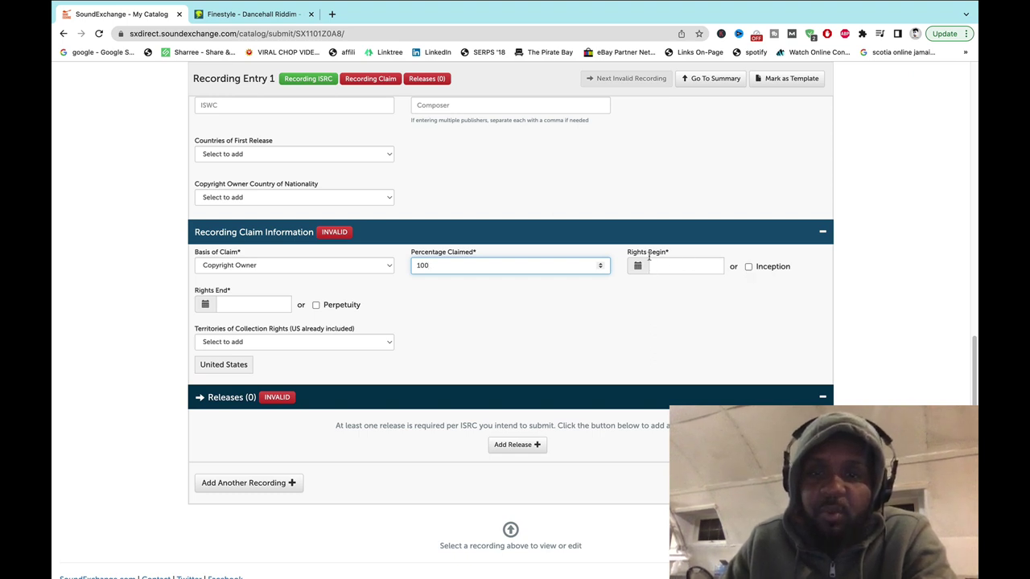
Set the claim's rights to run from Inception to Perpetuity and add Worldwide to the territories of collection rights.
left_click(749, 267)
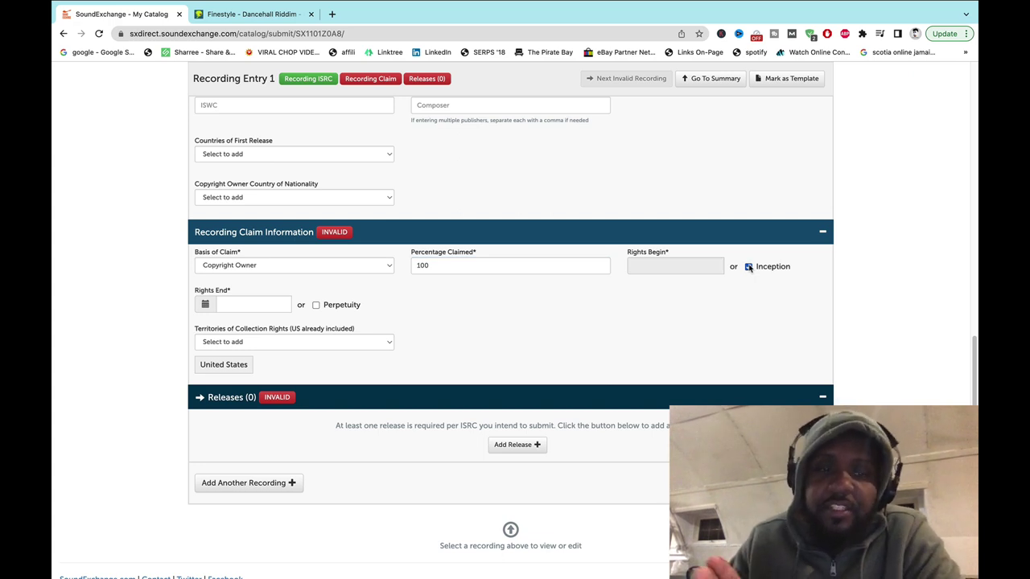
left_click(316, 306)
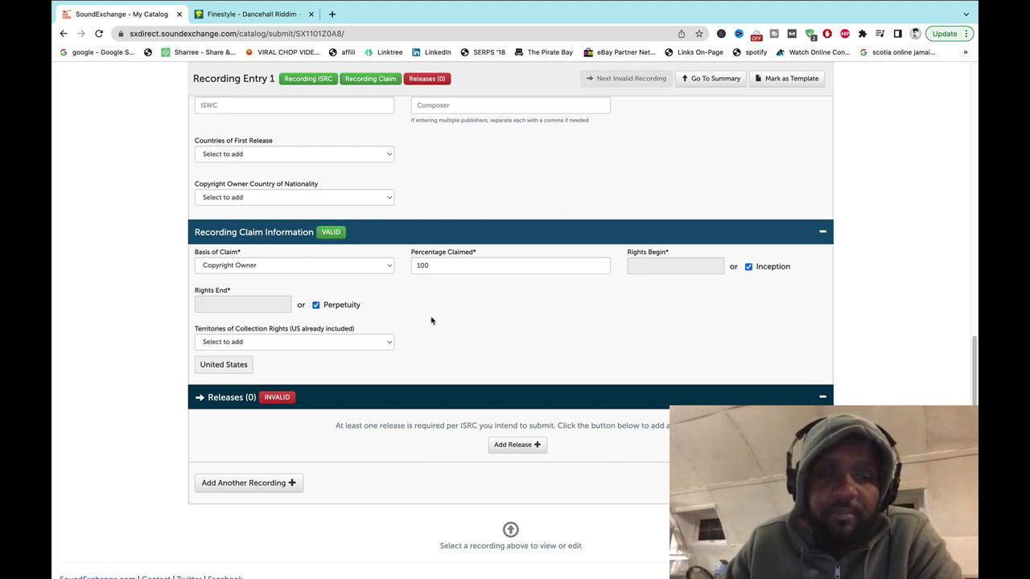
left_click(350, 344)
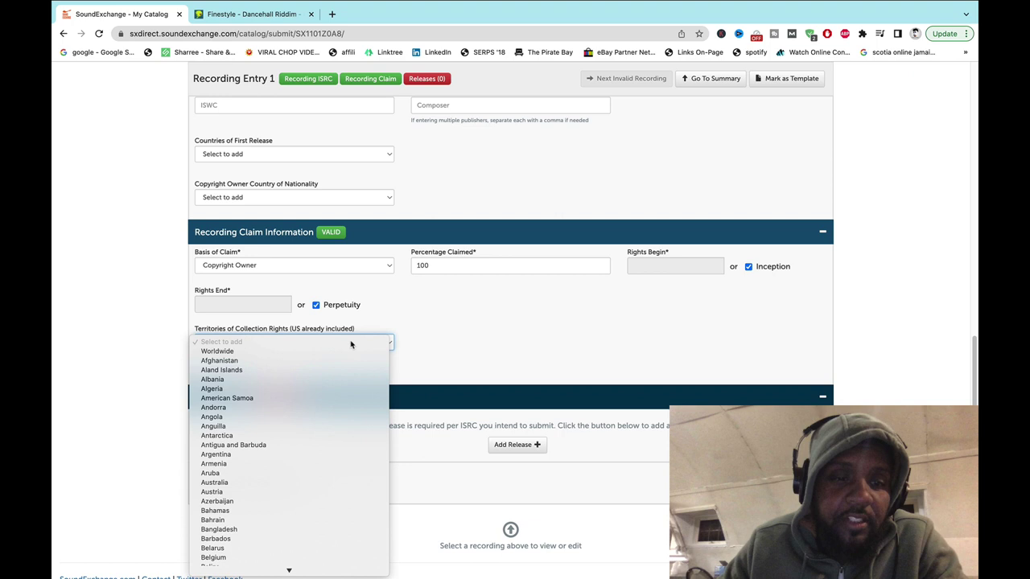
left_click(318, 354)
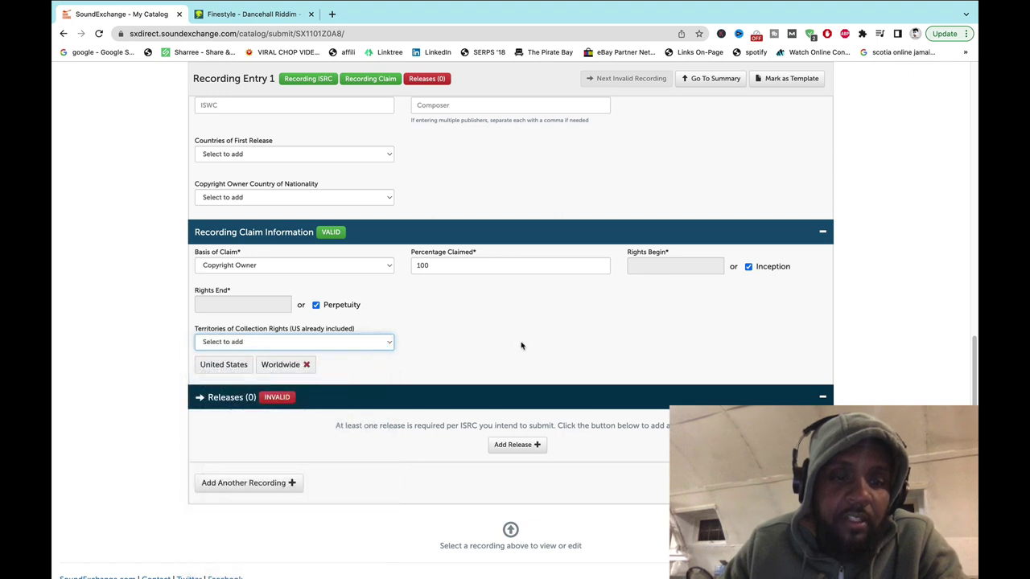
Add a release to the recording entry and set its artist to finestyle.
scroll(521, 346, "up", 1)
scroll(522, 346, "down", 2)
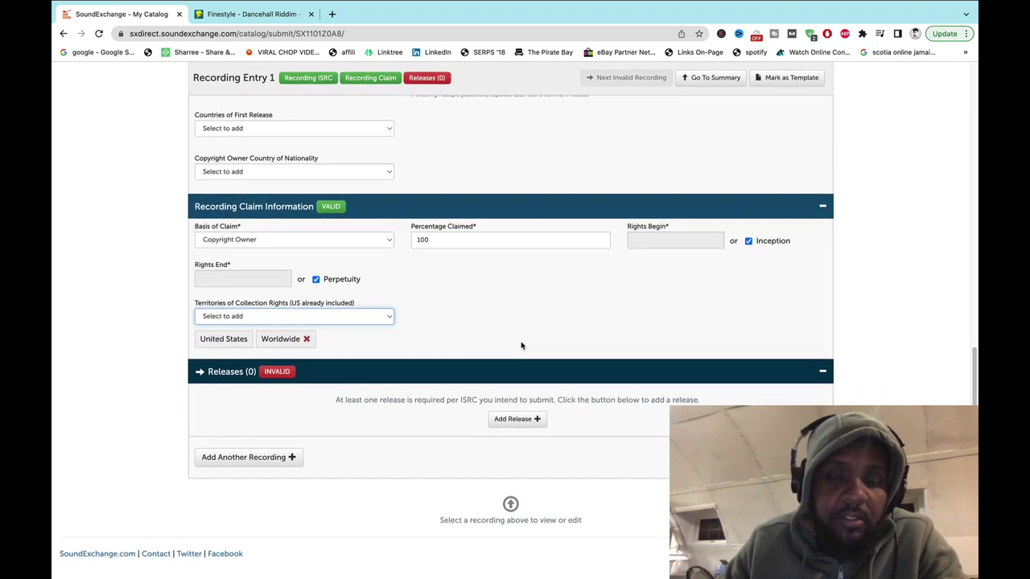
scroll(407, 462, "up", 2)
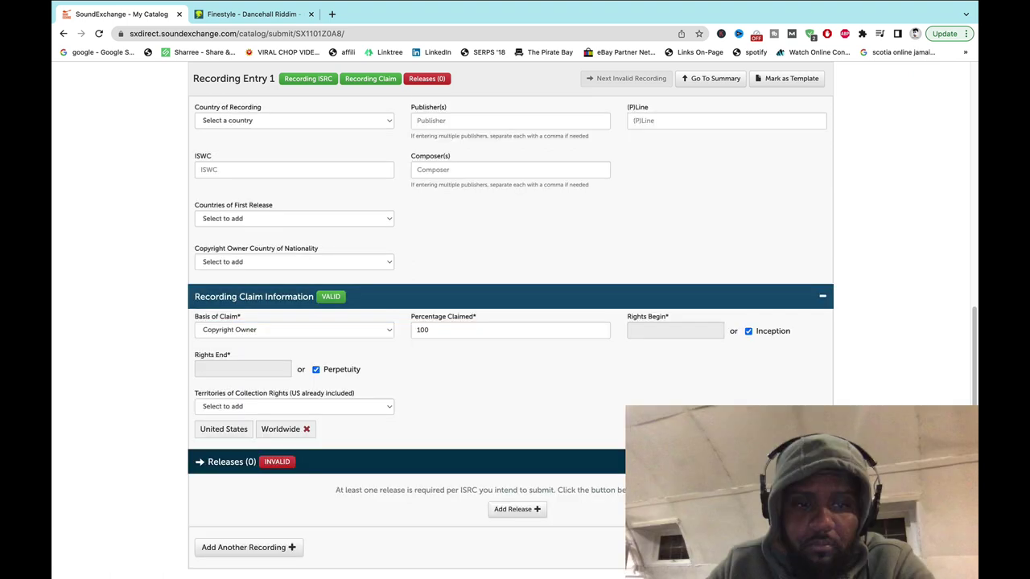
scroll(623, 463, "down", 1)
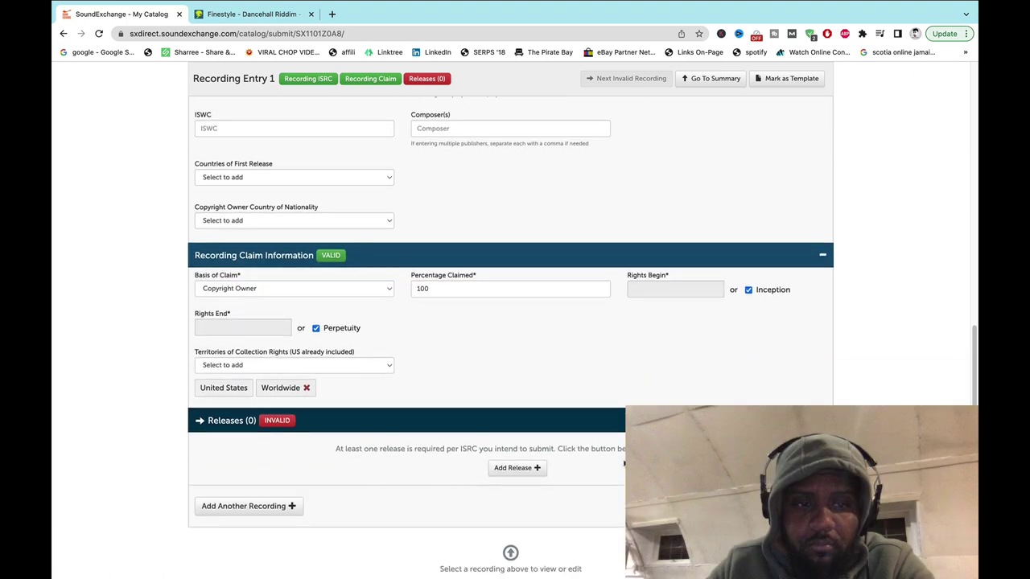
left_click(518, 468)
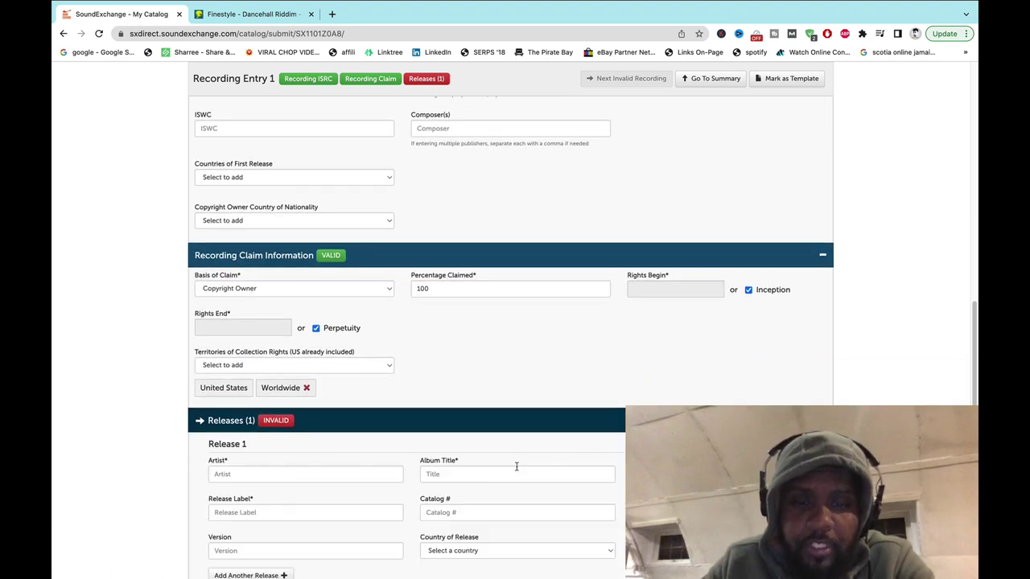
scroll(517, 466, "down", 1)
left_click(363, 451)
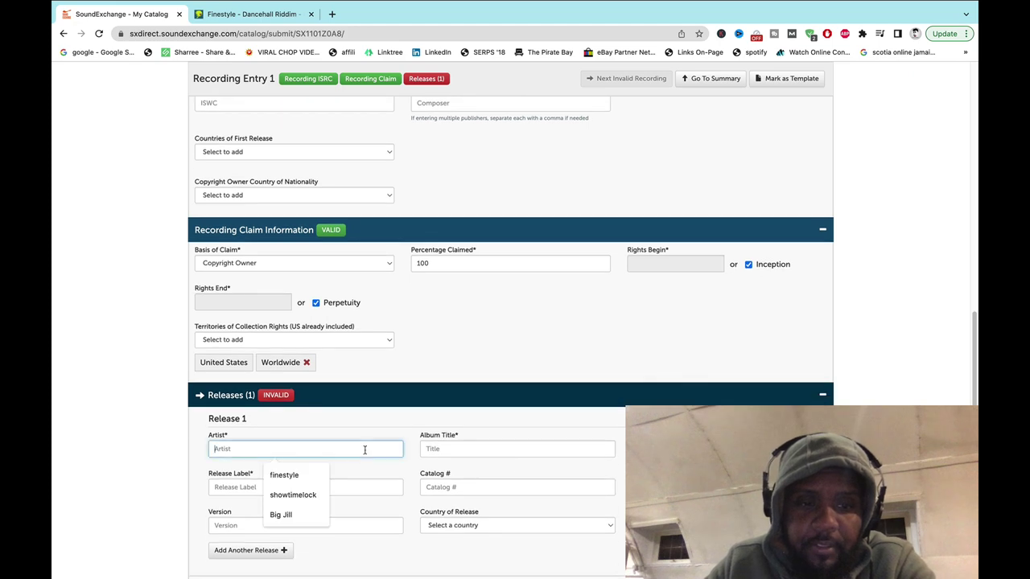
left_click(314, 478)
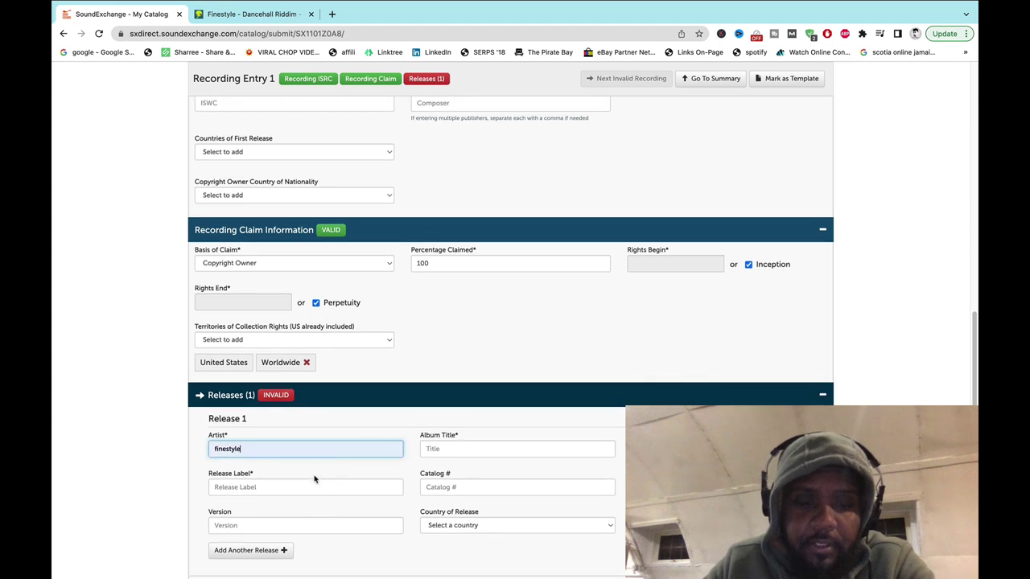
Copy the song title "Dancehall Riddim" from the ISRC Recording Information into the album title of Release 1.
left_click(454, 450)
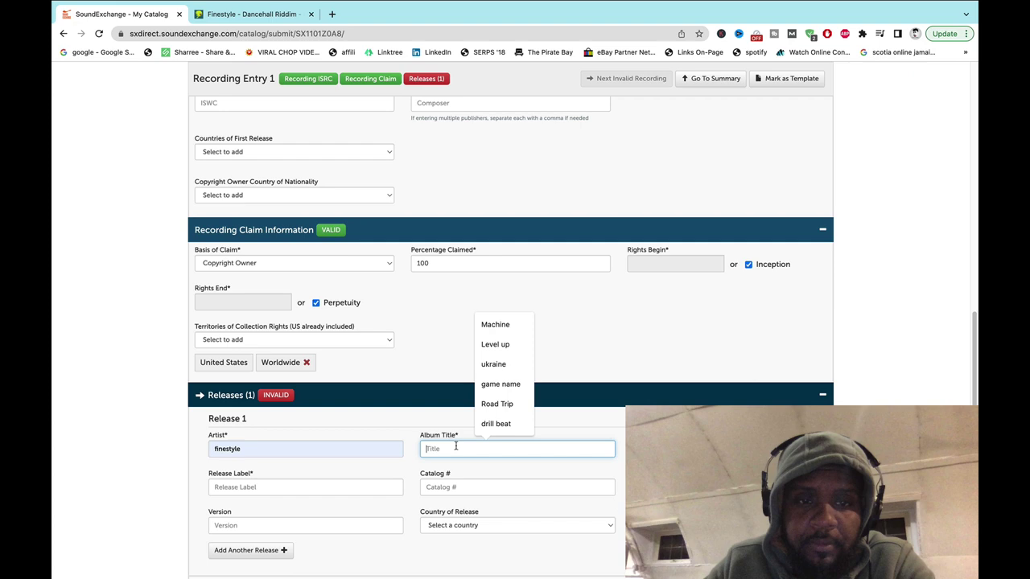
scroll(423, 244, "up", 6)
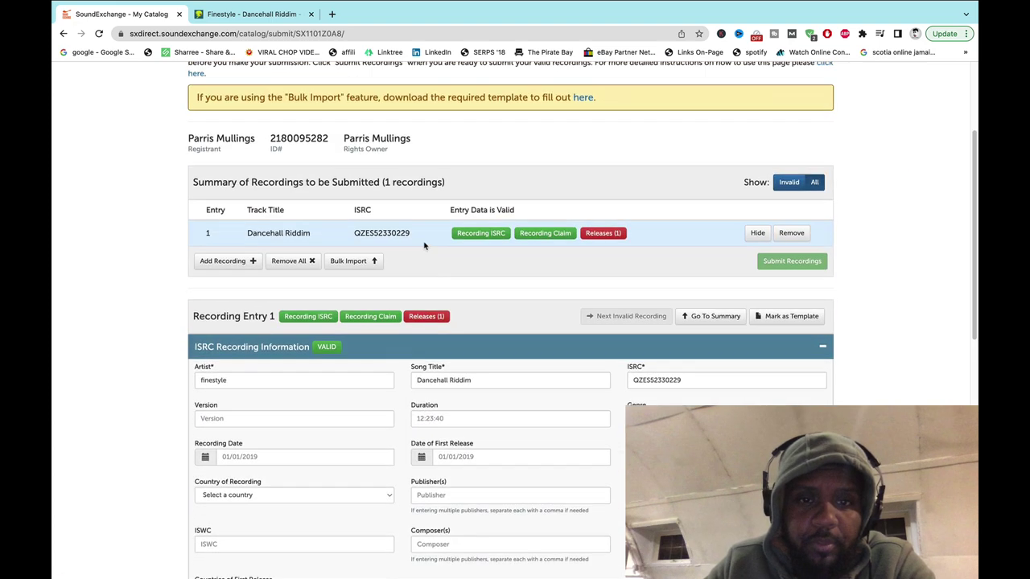
scroll(425, 245, "down", 1)
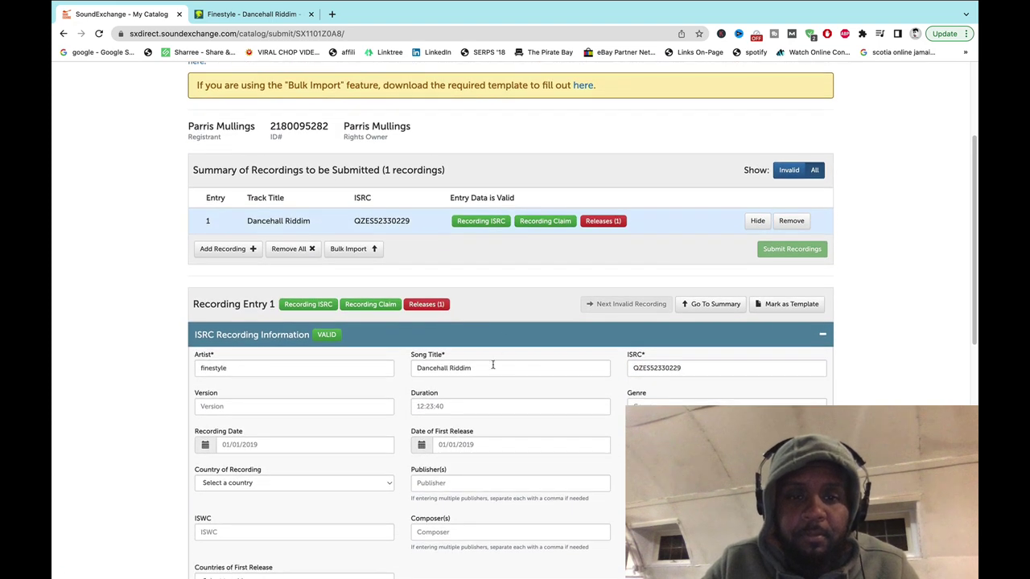
left_click_drag(493, 365, 414, 367)
right_click(435, 368)
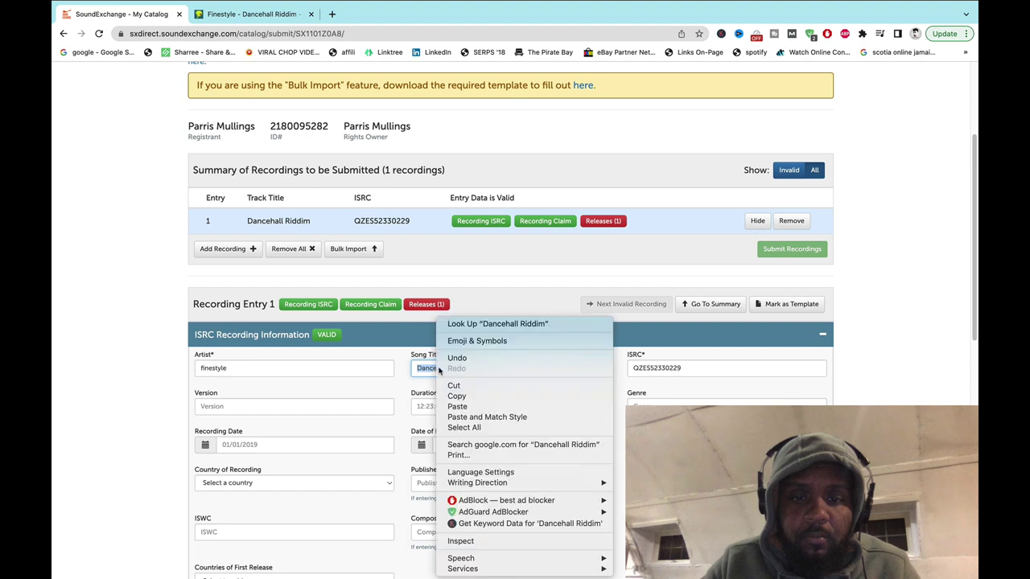
left_click(475, 396)
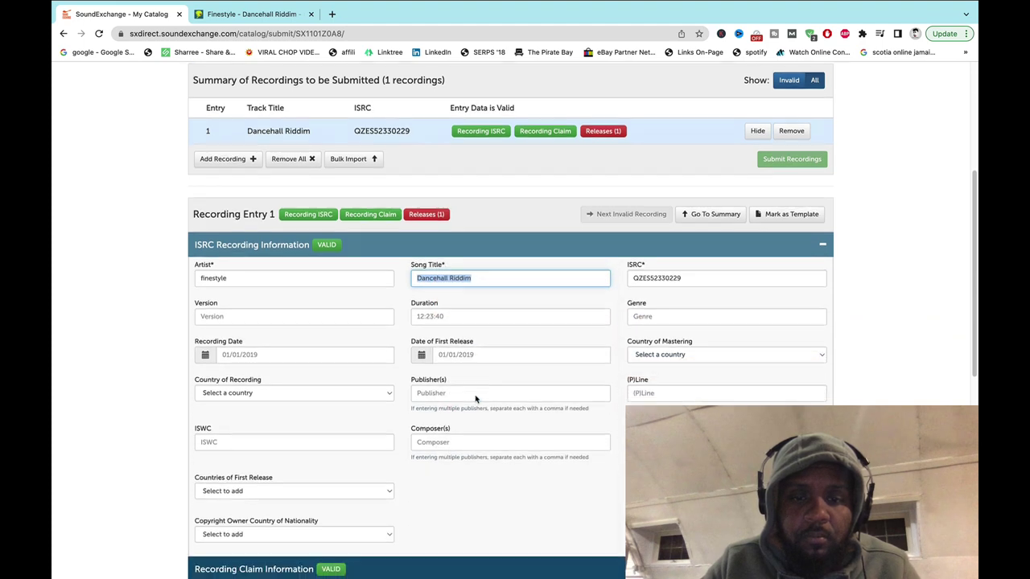
scroll(475, 399, "down", 5)
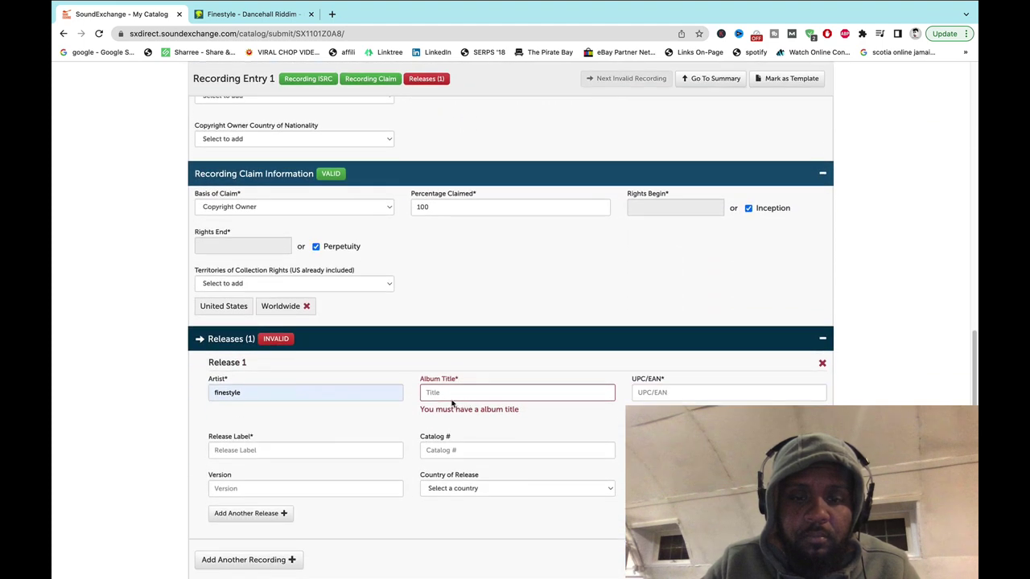
left_click(447, 393)
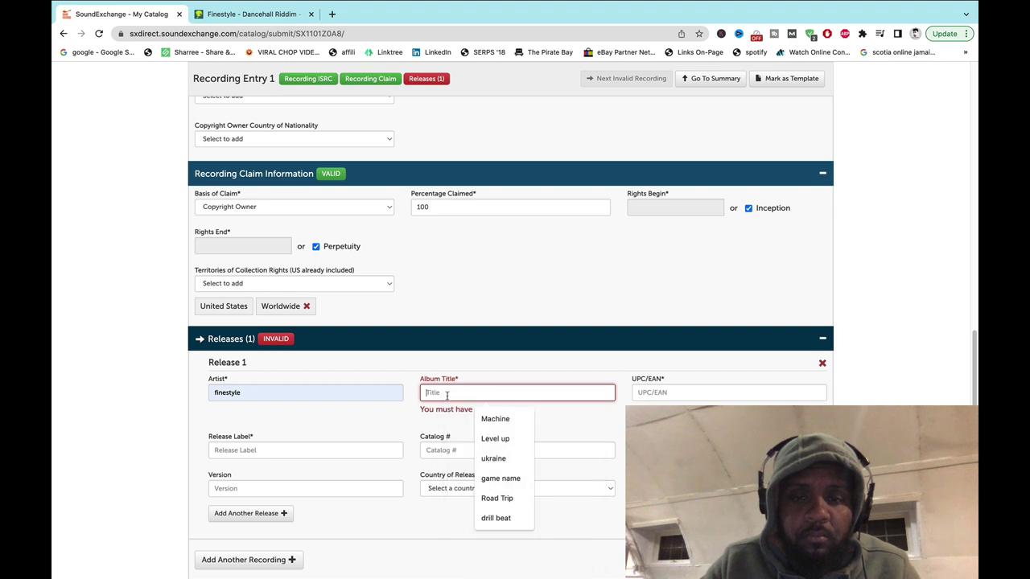
right_click(447, 394)
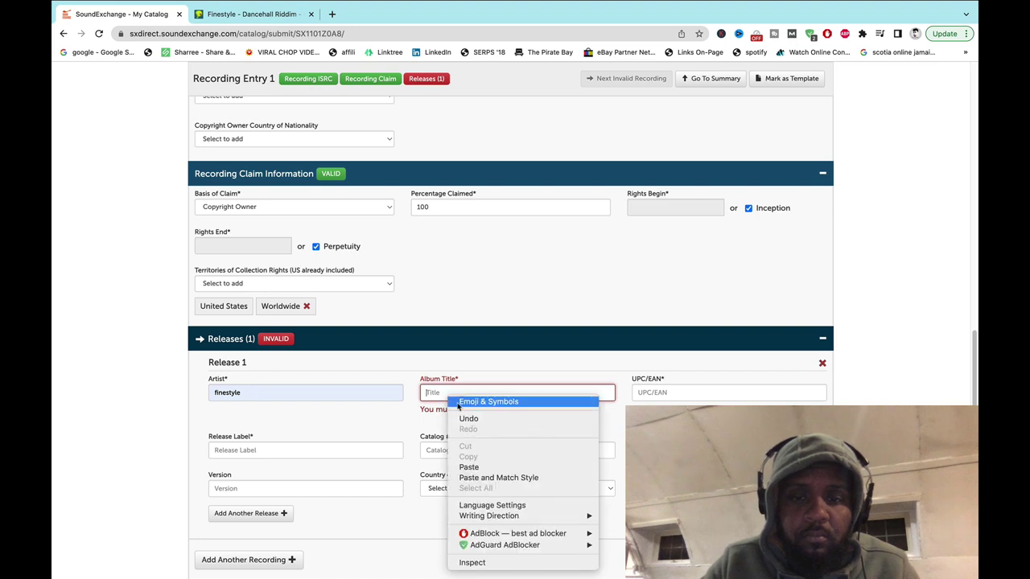
left_click(490, 467)
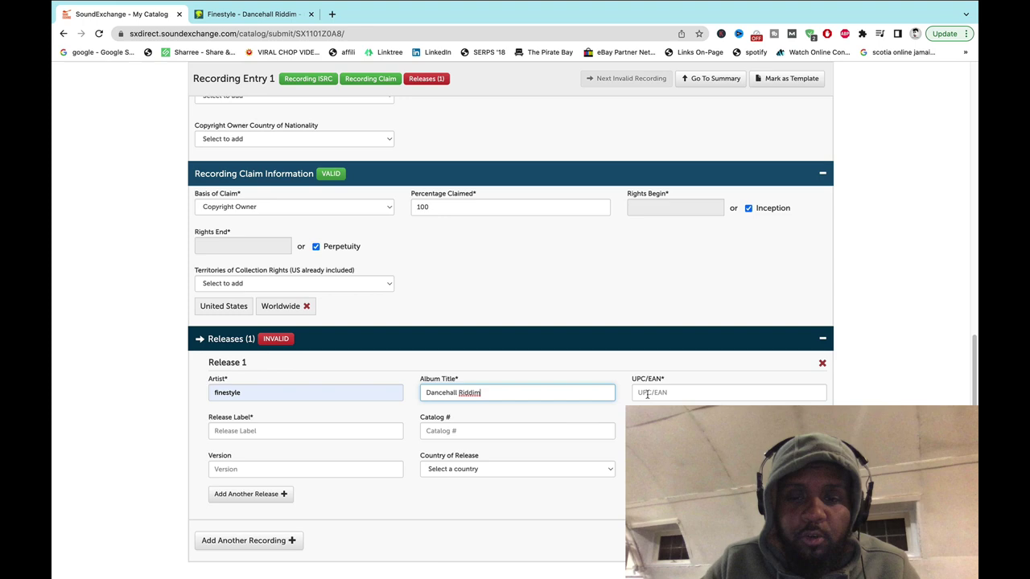
left_click(249, 14)
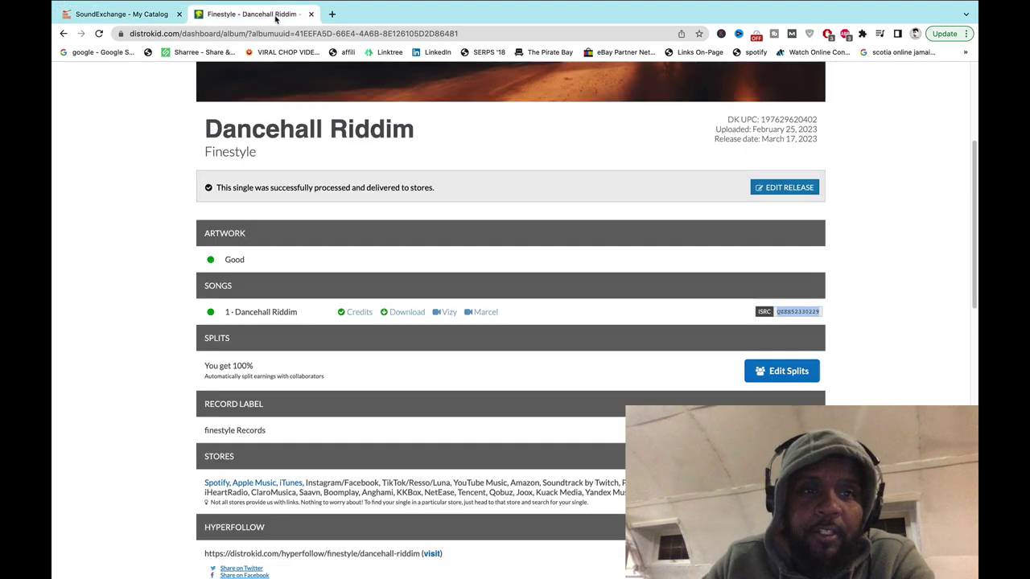
left_click_drag(761, 119, 817, 119)
right_click(812, 119)
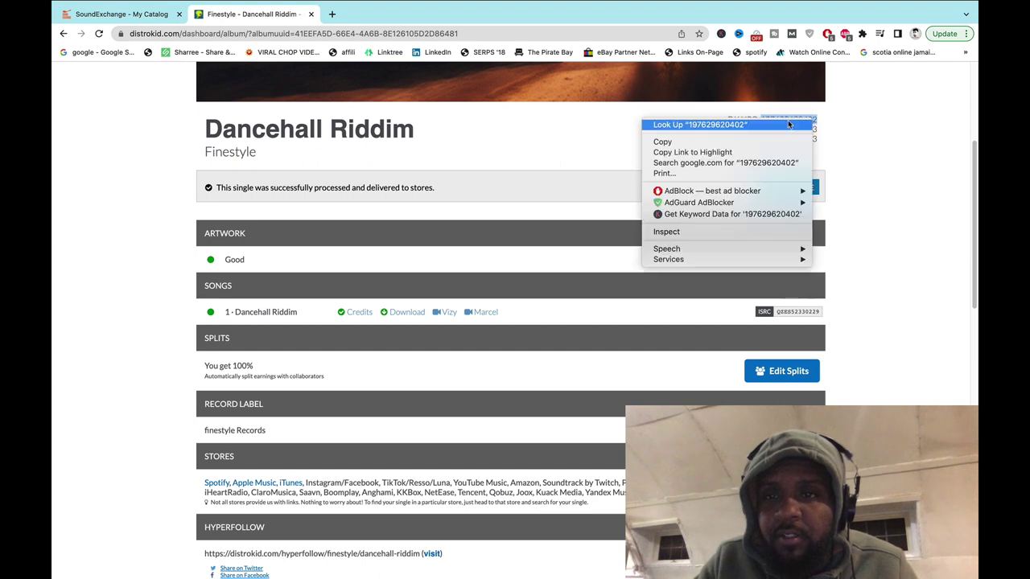
left_click(742, 142)
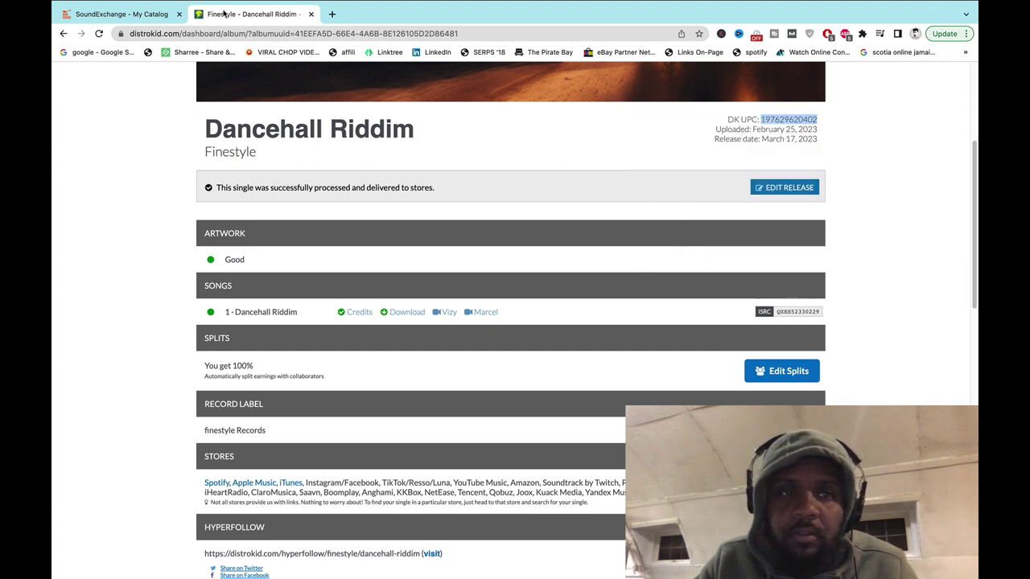
left_click(150, 14)
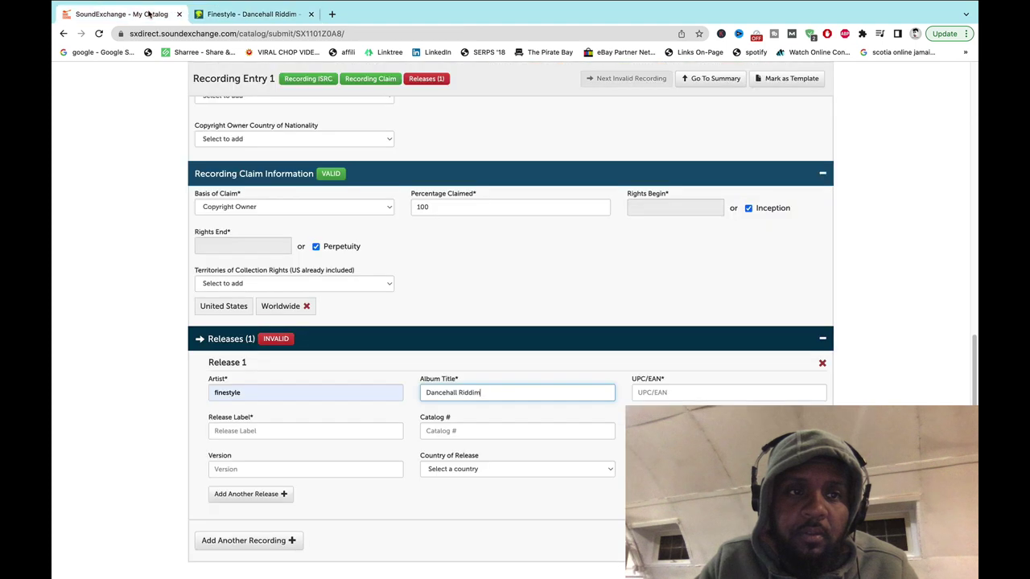
left_click(677, 395)
right_click(677, 397)
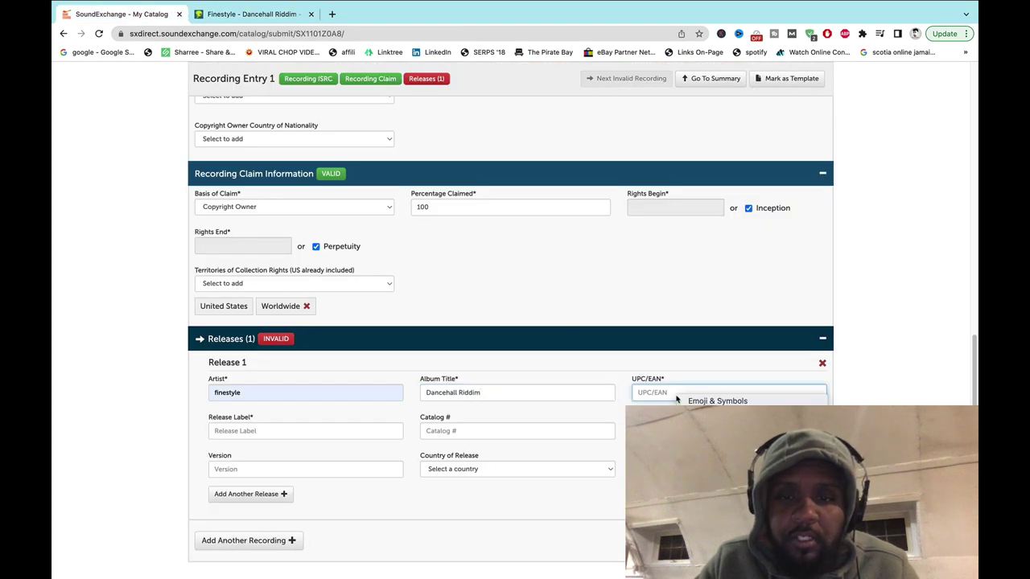
left_click(708, 489)
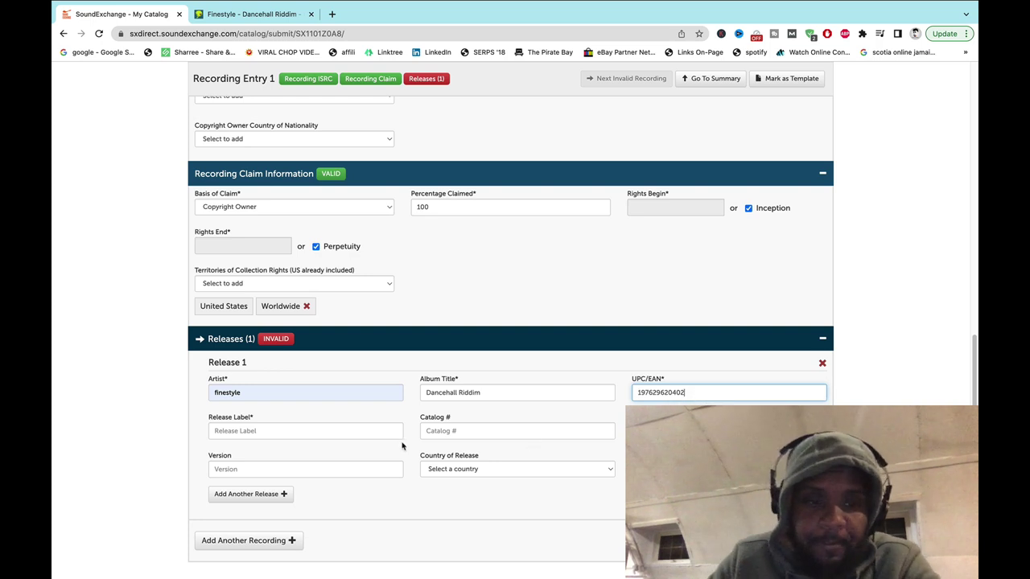
Set the release label of Release 1 to "finestyle records" and review the completed recording entry.
left_click(324, 430)
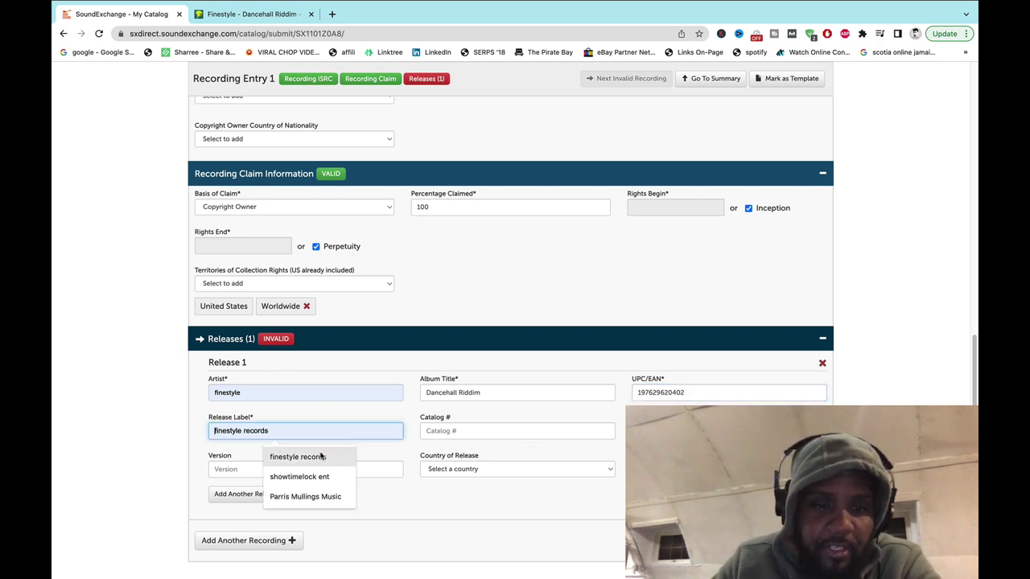
left_click(322, 456)
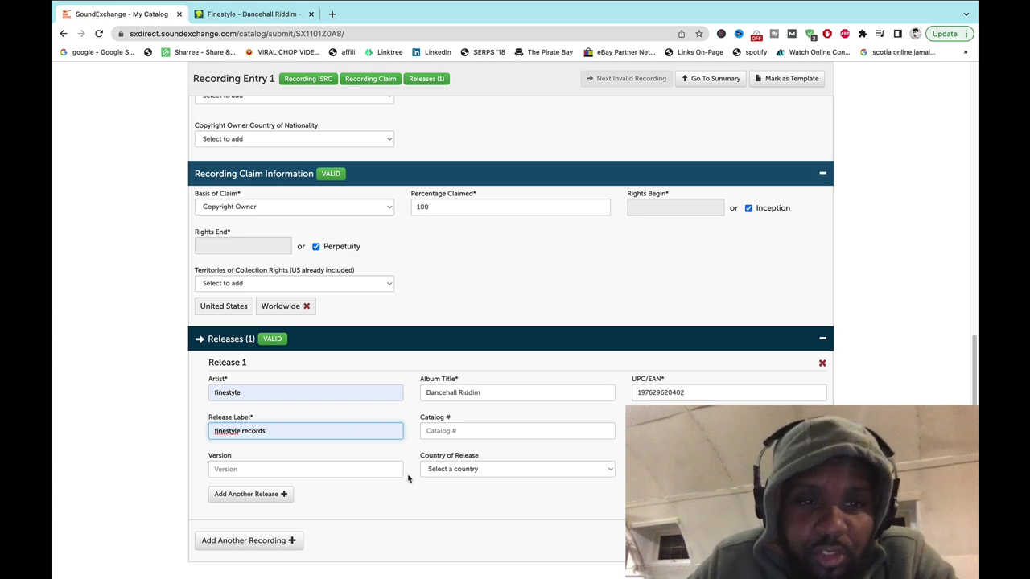
scroll(510, 322, "up", 10)
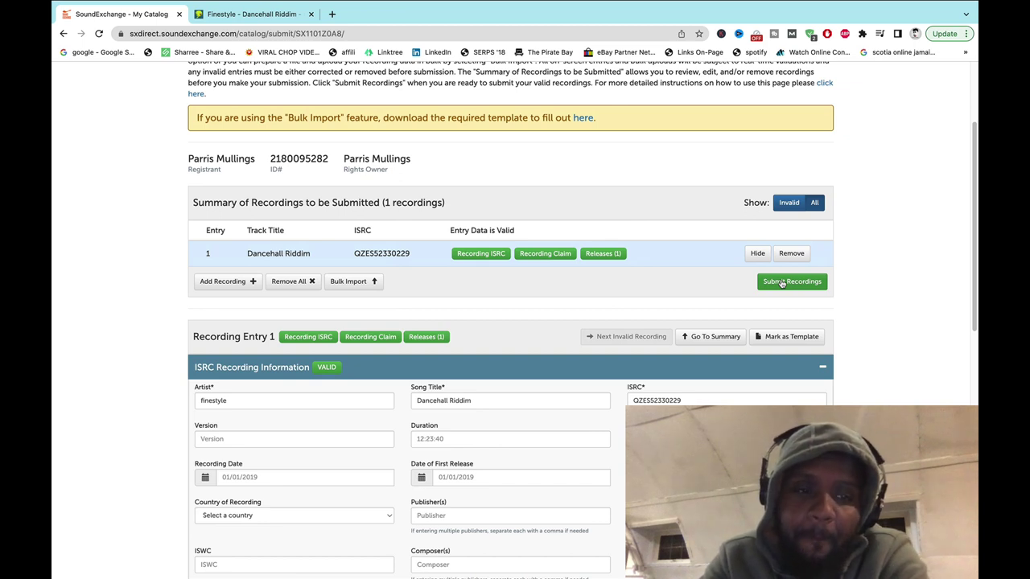
scroll(779, 362, "down", 8)
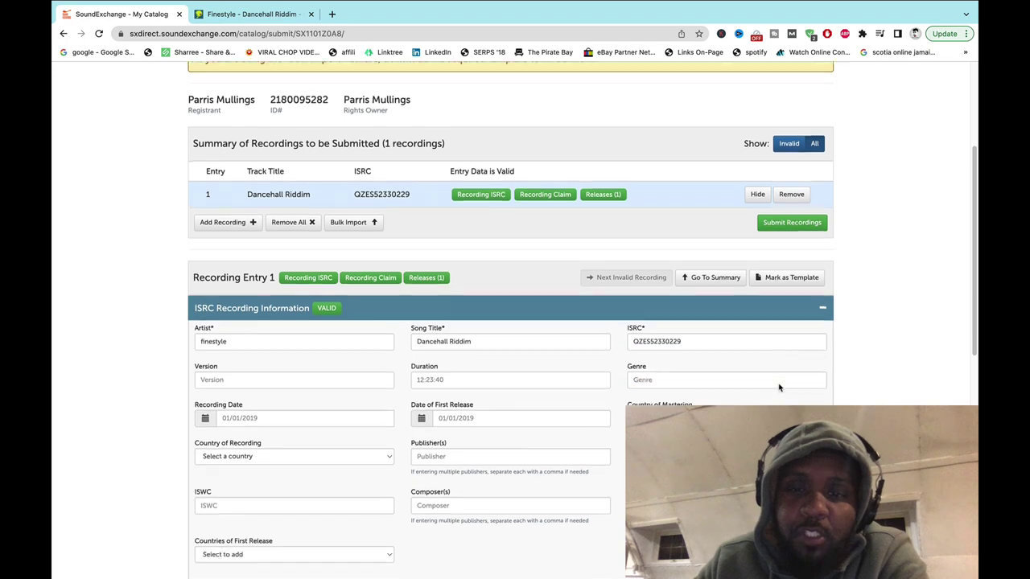